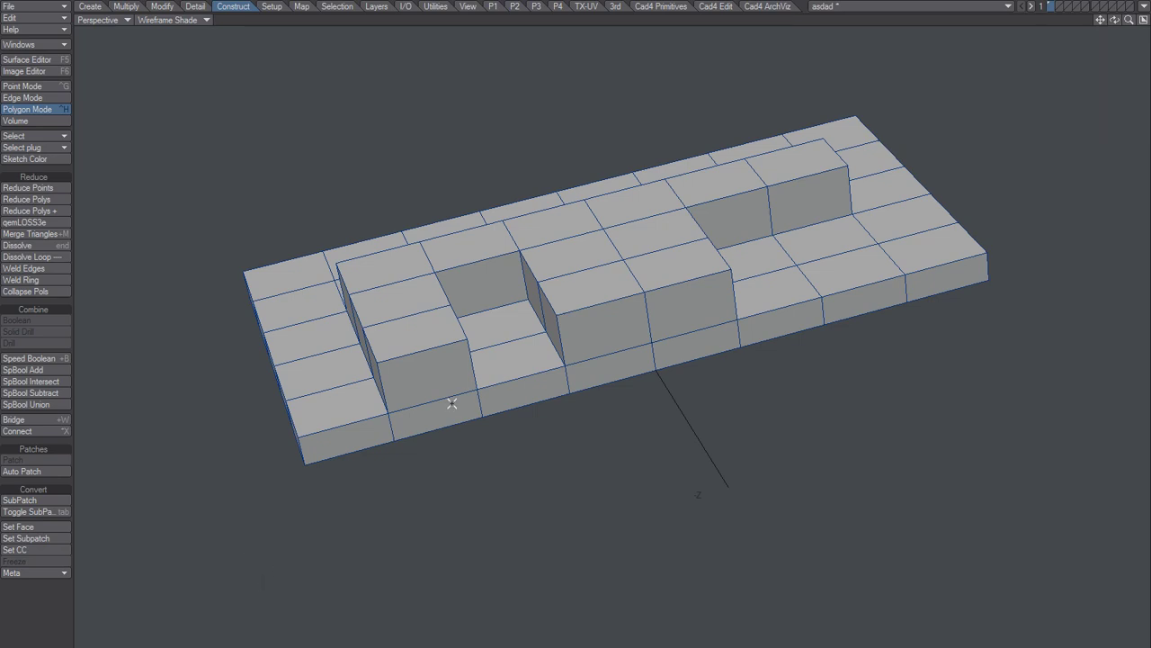
Step: Reduce the whole mesh's co-planar polygons with a 0.2 degree threshold and Med colinear point removal, deleting leftover points
{"action": "mouse_move", "coordinate": [350, 437]}
{"action": "left_mouse_down"}
{"action": "mouse_move", "coordinate": [421, 378]}
{"action": "mouse_move", "coordinate": [617, 321]}
{"action": "mouse_move", "coordinate": [1010, 311]}
{"action": "mouse_move", "coordinate": [986, 283]}
{"action": "left_mouse_up"}
{"action": "left_click", "coordinate": [783, 448]}
{"action": "left_click", "coordinate": [47, 201]}
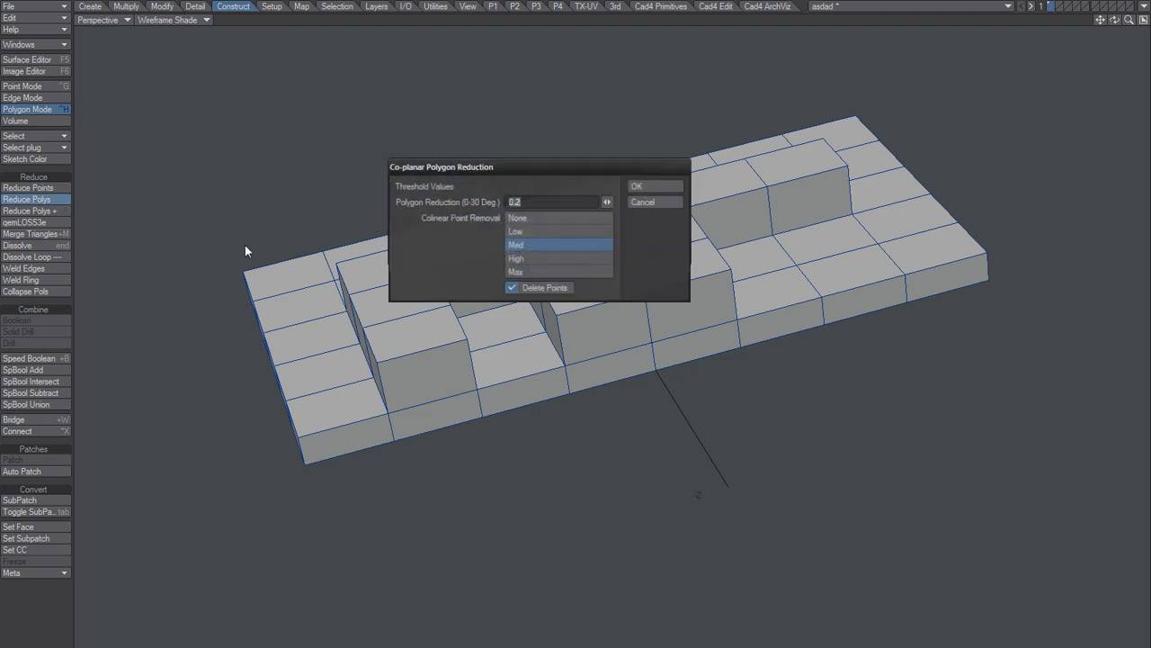
{"action": "left_click", "coordinate": [664, 186]}
{"action": "key", "text": "a"}
Step: Select the raised block's top polygon, triple it, and merge the triangles back into one polygon
{"action": "left_click", "coordinate": [641, 235]}
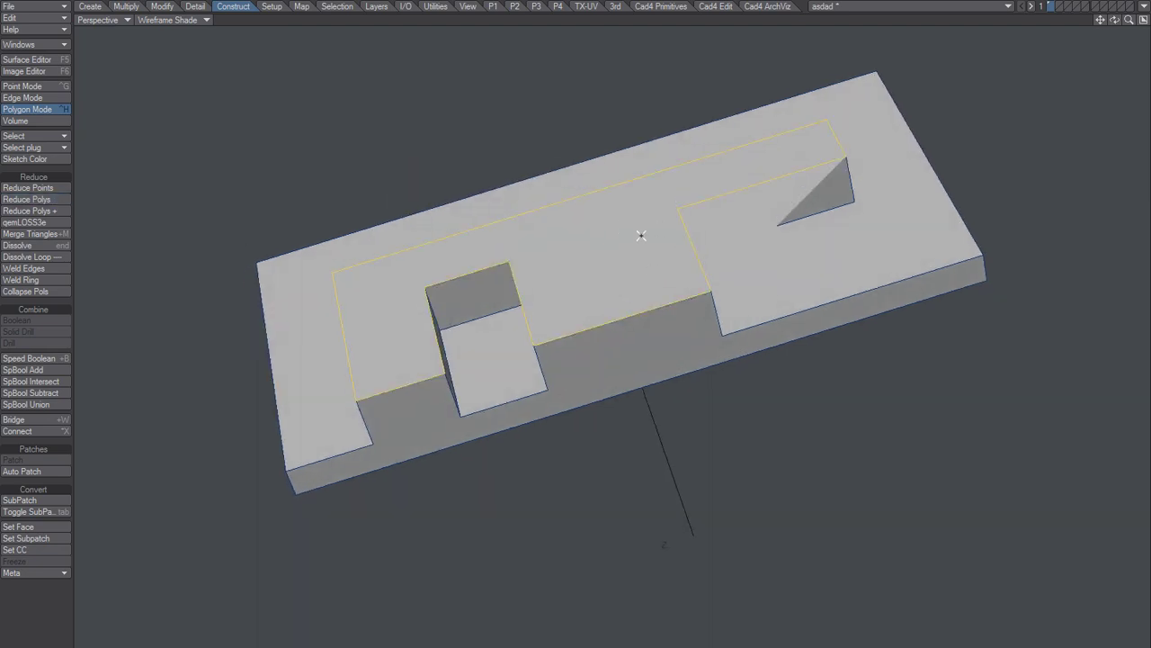
{"action": "left_click_drag", "start_coordinate": [641, 235], "coordinate": [673, 243], "text": "alt"}
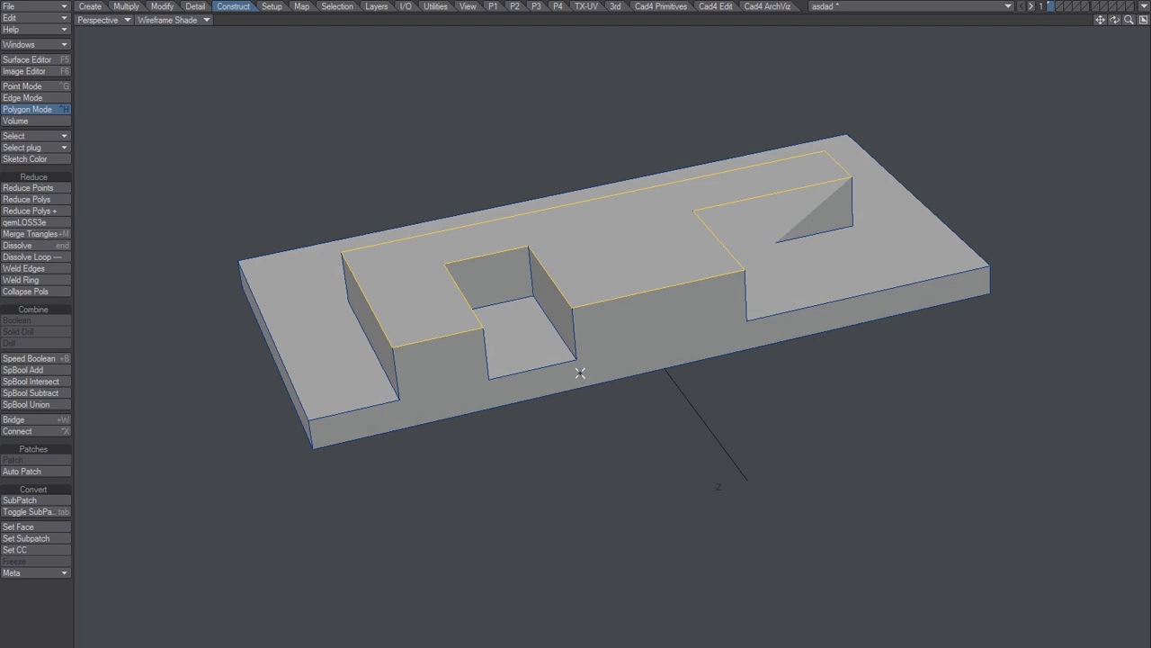
{"action": "key", "text": "shift+t"}
{"action": "key", "text": "shift+m"}
{"action": "left_click_drag", "start_coordinate": [516, 379], "coordinate": [545, 463], "text": "alt"}
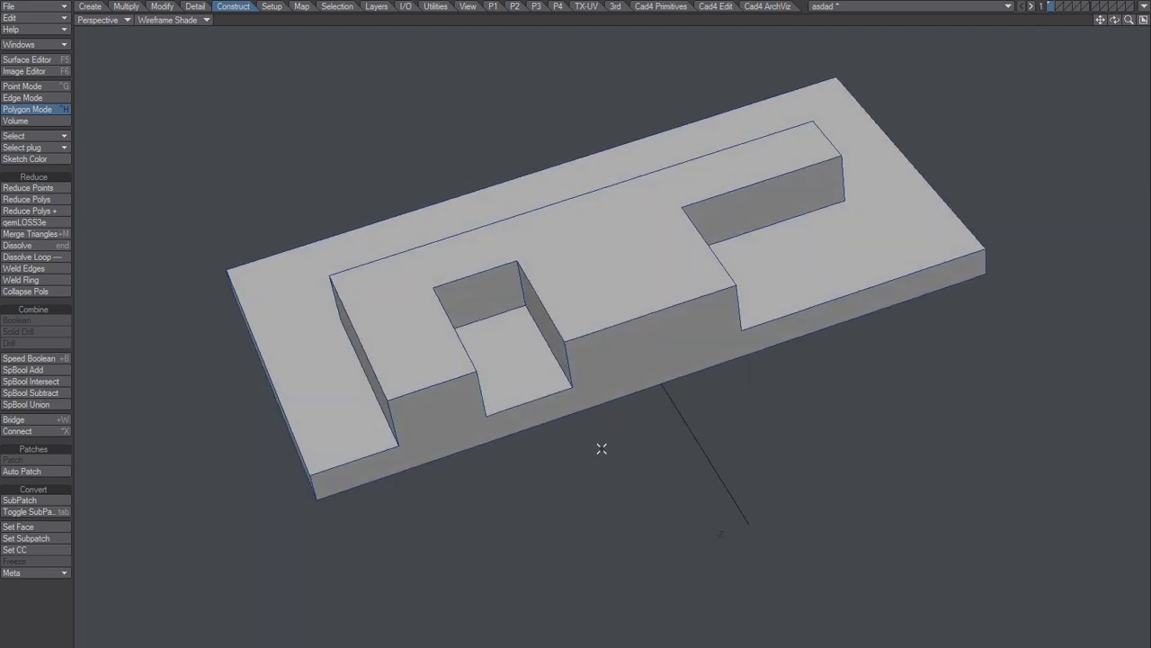
Step: Undo the triangle merge, the tripling and the polygon reduction, restoring the gridded mesh
{"action": "key", "text": "ctrl+z"}
{"action": "key", "text": "ctrl+z"}
{"action": "key", "text": "ctrl+z"}
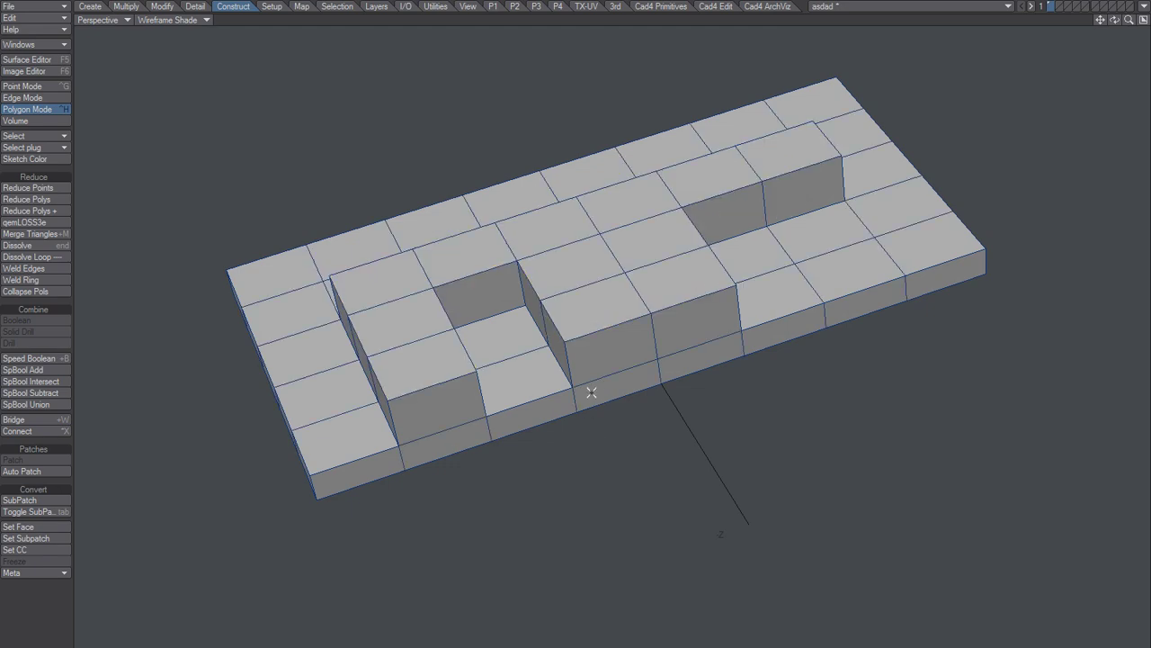
{"action": "left_click_drag", "start_coordinate": [591, 392], "coordinate": [572, 339], "text": "alt"}
{"action": "left_click", "coordinate": [454, 409]}
{"action": "key", "text": "slash"}
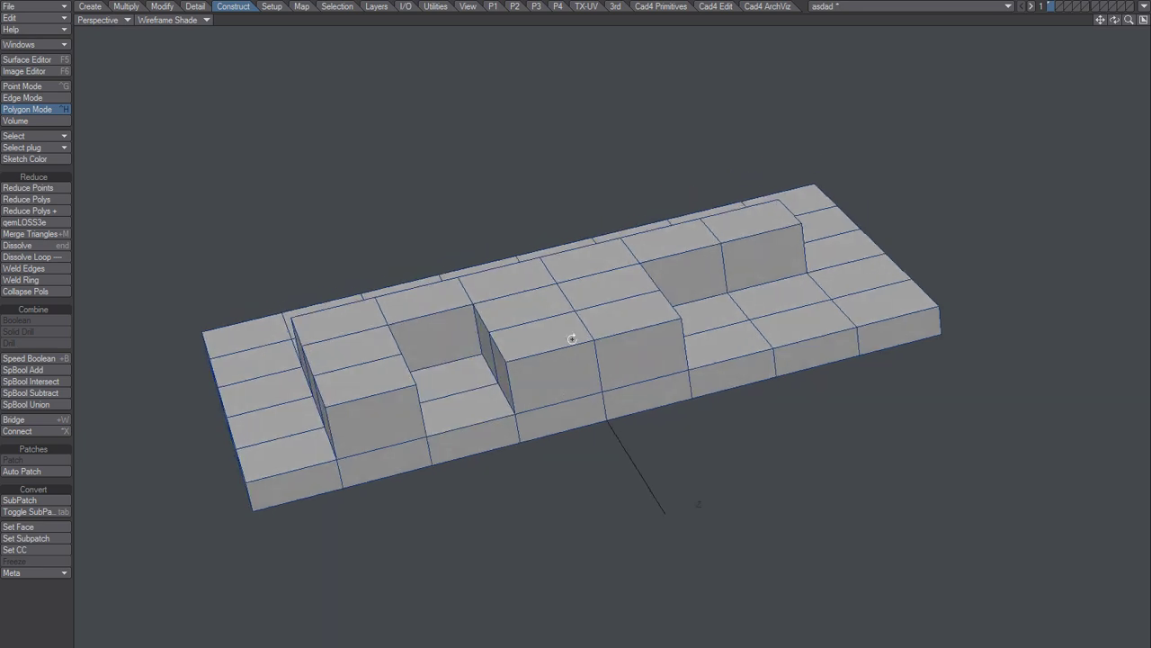
Step: Try merging the four front polygons of the middle block into one, and undo the merge
{"action": "left_click_drag", "start_coordinate": [601, 364], "coordinate": [622, 393]}
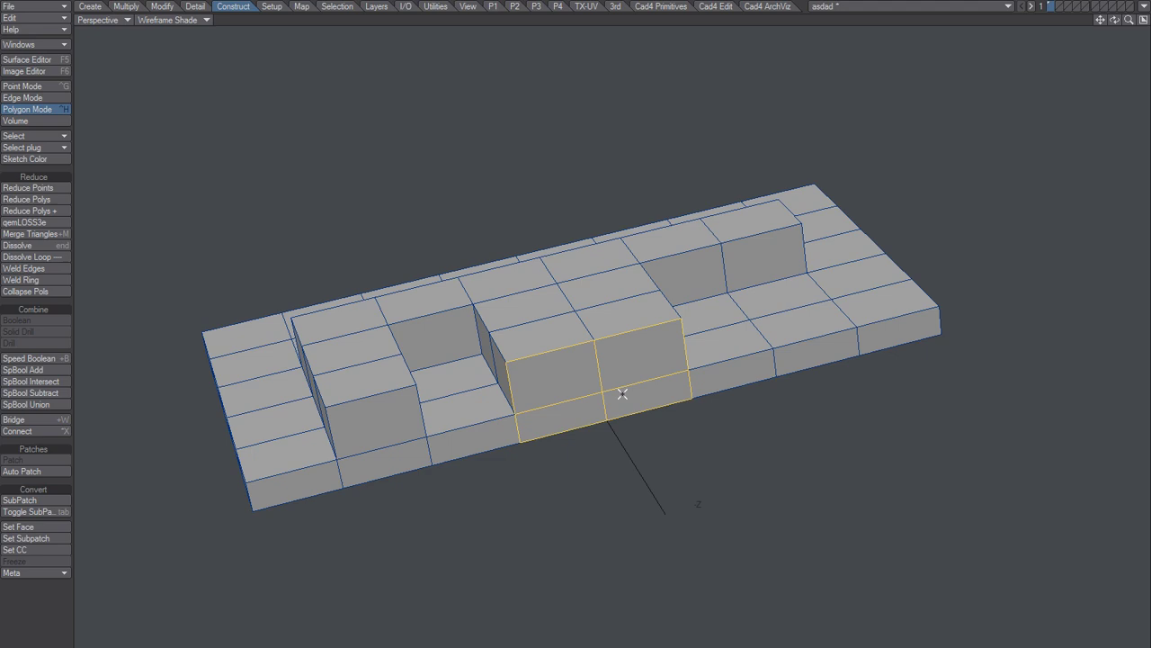
{"action": "key", "text": "shift+z"}
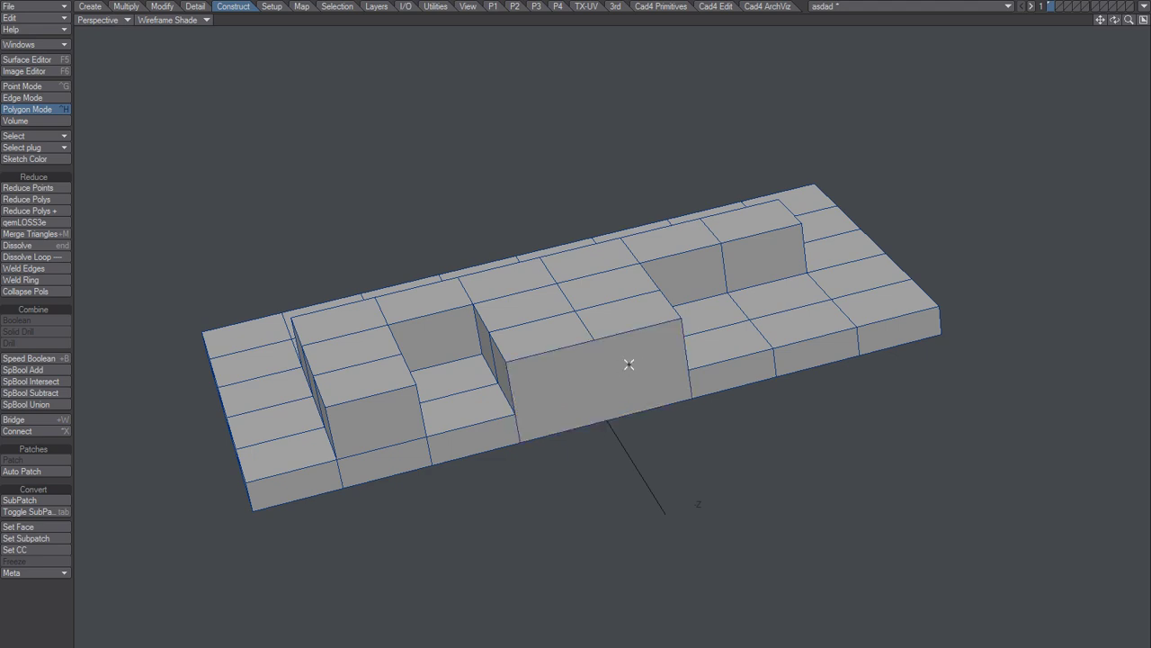
{"action": "key", "text": "ctrl+z"}
{"action": "key", "text": "slash"}
{"action": "left_click_drag", "start_coordinate": [621, 365], "coordinate": [625, 316], "text": "alt"}
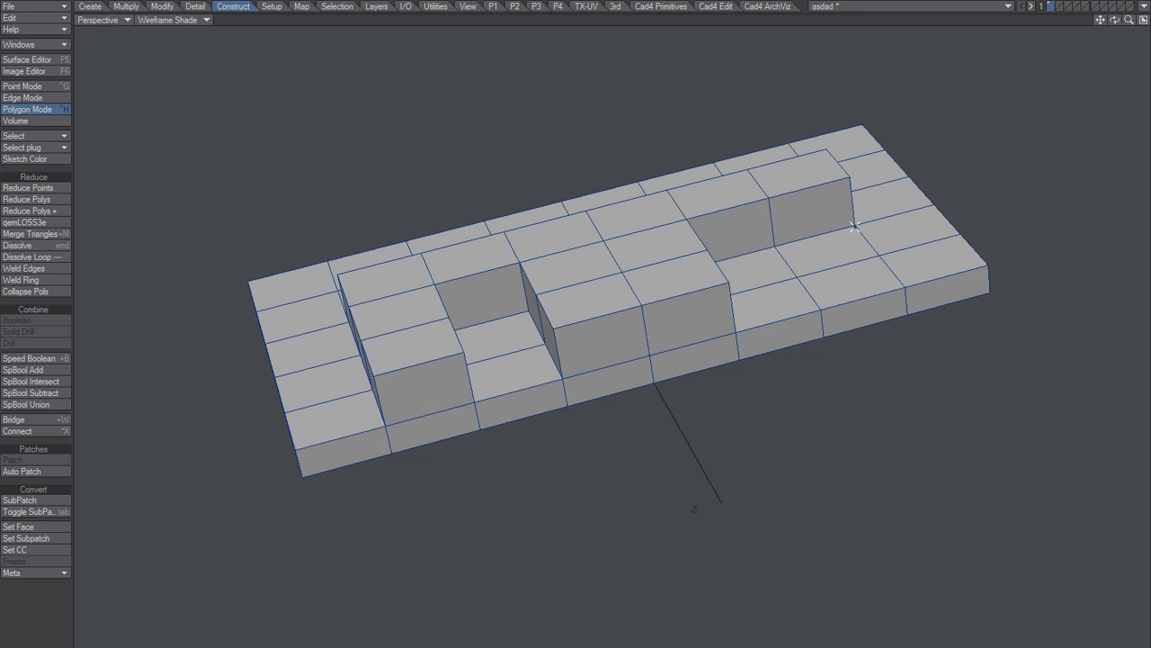
Step: Try Reduce Polys with its current settings on the whole mesh, and undo the reduction
{"action": "left_click", "coordinate": [51, 199]}
{"action": "left_click", "coordinate": [654, 187]}
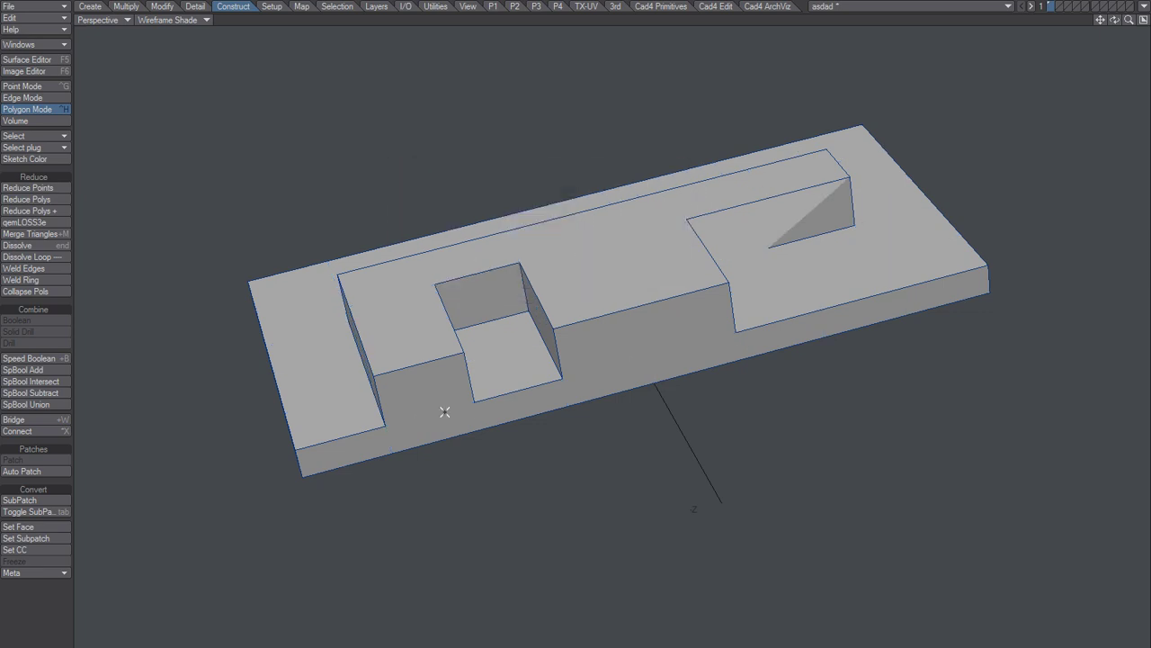
{"action": "key", "text": "u"}
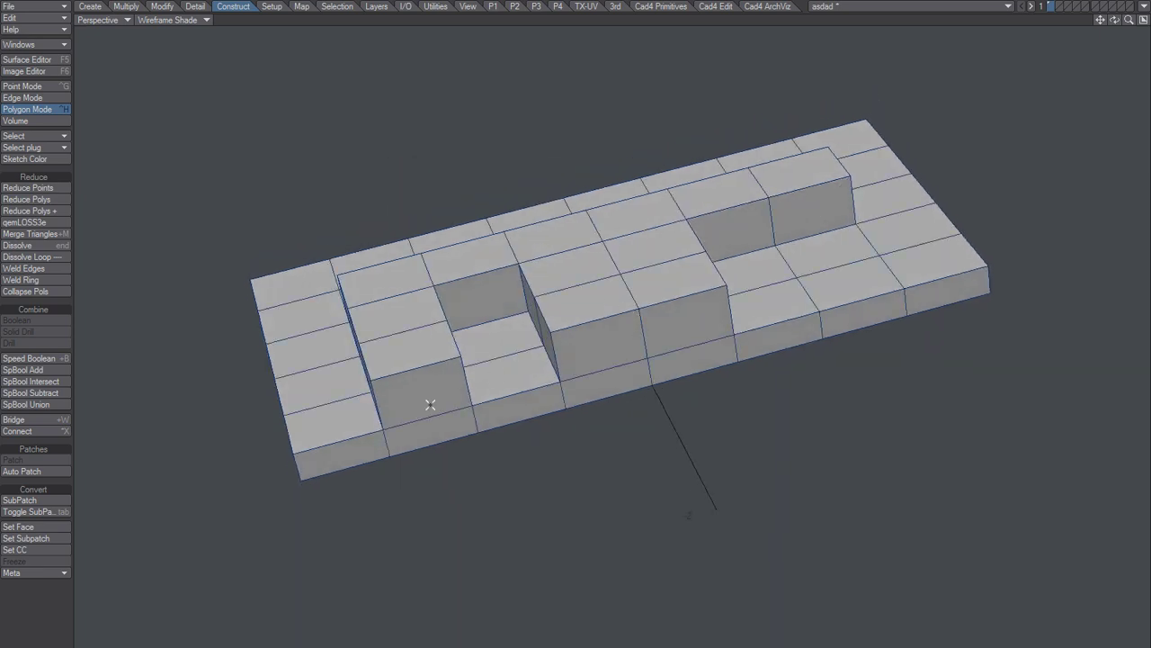
Step: Try merging the selected polygons along the front side of the mesh, and undo the merge
{"action": "mouse_move", "coordinate": [430, 405]}
{"action": "left_mouse_down"}
{"action": "mouse_move", "coordinate": [398, 443]}
{"action": "mouse_move", "coordinate": [617, 380]}
{"action": "left_mouse_up"}
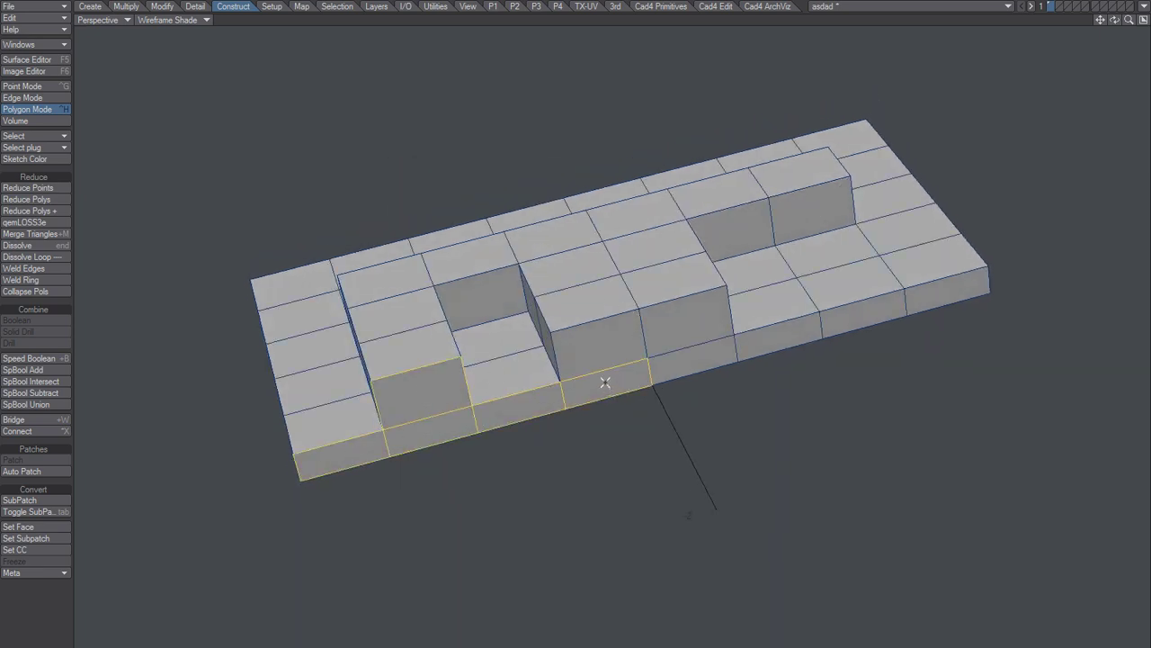
{"action": "key", "text": "shift+z"}
{"action": "key", "text": "u"}
Step: Reduce the co-planar polygons of the whole mesh with threshold 0.2 and Med colinear point removal
{"action": "left_click", "coordinate": [147, 201]}
{"action": "left_click", "coordinate": [58, 199]}
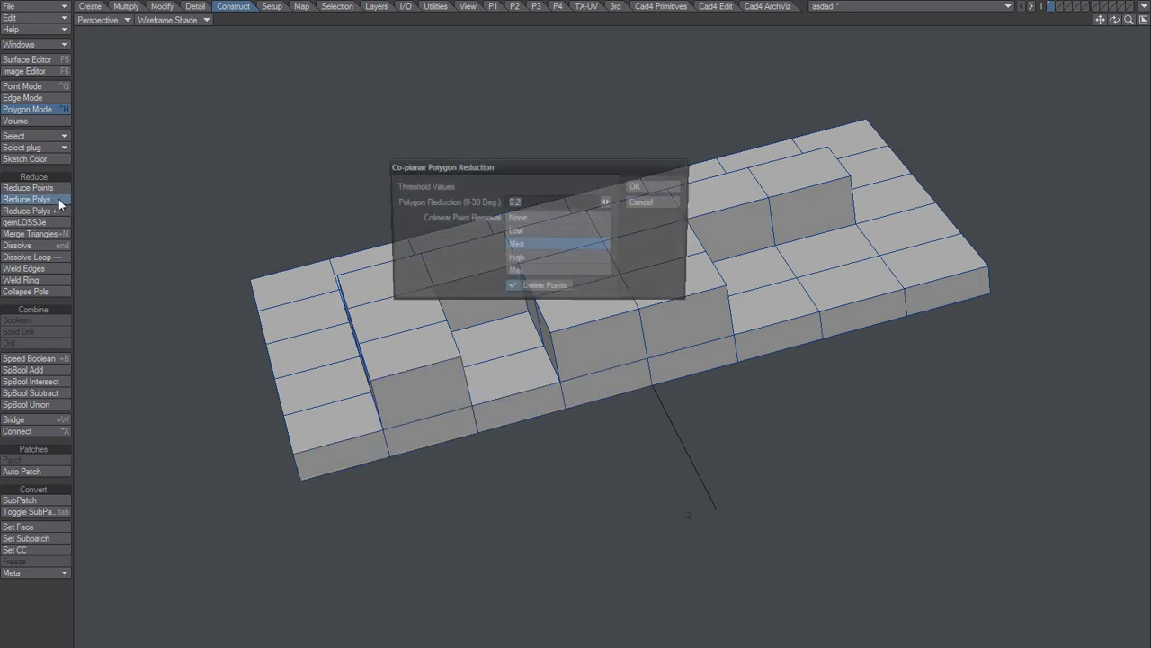
{"action": "left_click", "coordinate": [649, 188]}
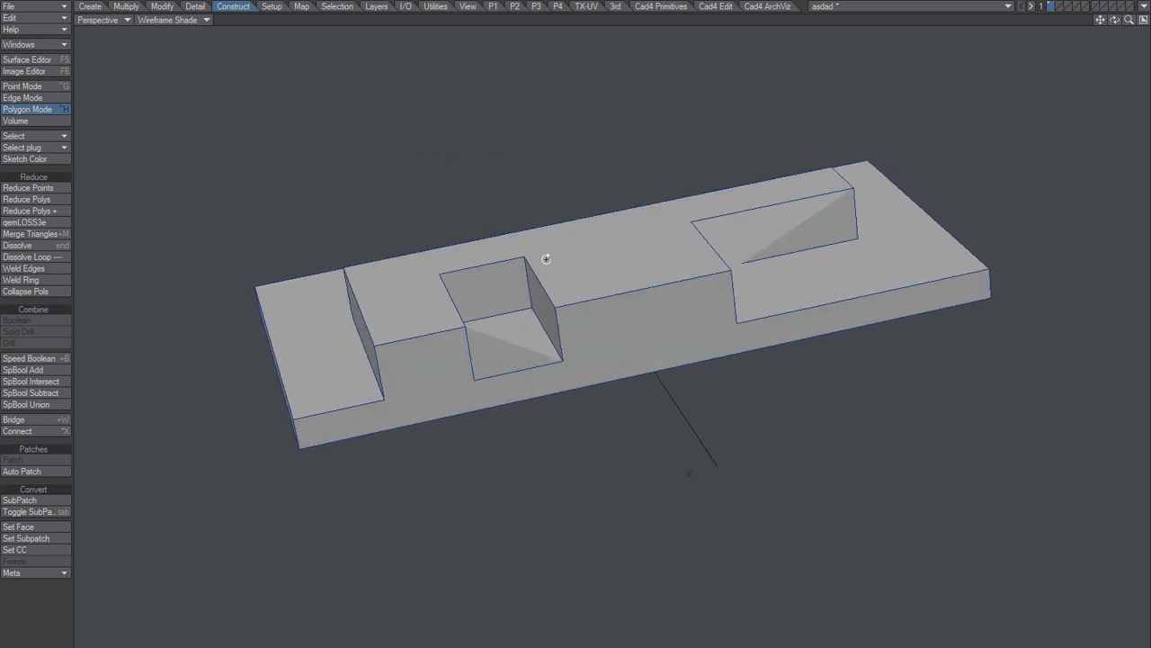
Step: Examine the shading of the reduced mesh around the front face and the notch from several angles
{"action": "left_click_drag", "start_coordinate": [546, 259], "coordinate": [584, 296], "text": "alt"}
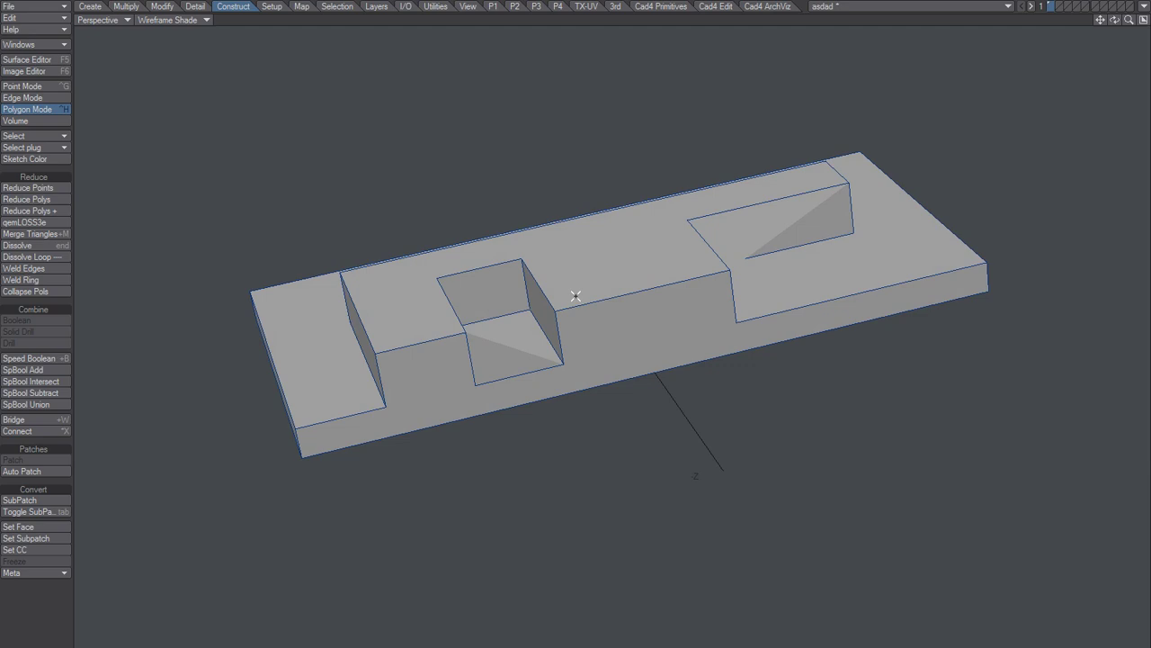
{"action": "left_click_drag", "start_coordinate": [495, 380], "coordinate": [598, 319], "text": "alt"}
{"action": "left_click", "coordinate": [486, 389]}
{"action": "mouse_move", "coordinate": [640, 372]}
{"action": "left_mouse_down", "text": "alt"}
{"action": "mouse_move", "coordinate": [597, 377]}
{"action": "mouse_move", "coordinate": [632, 339]}
{"action": "left_mouse_up", "text": "alt"}
{"action": "mouse_move", "coordinate": [510, 334]}
{"action": "right_mouse_down"}
{"action": "mouse_move", "coordinate": [466, 329]}
{"action": "mouse_move", "coordinate": [631, 337]}
{"action": "right_mouse_up"}
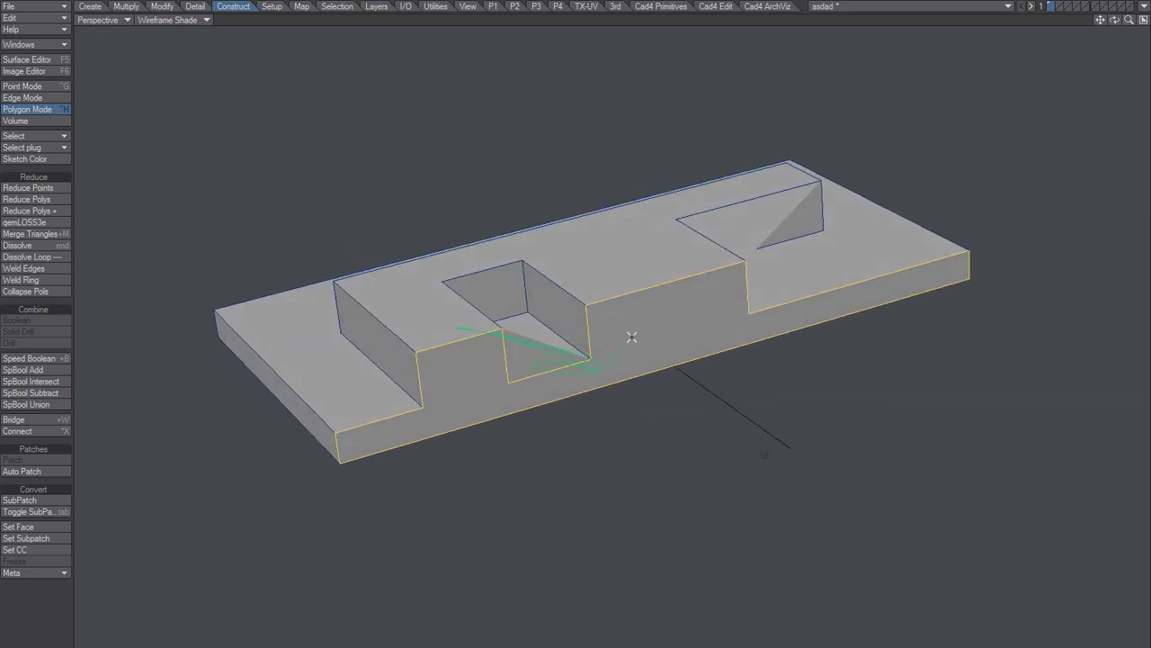
{"action": "left_click", "coordinate": [594, 371]}
{"action": "left_click_drag", "start_coordinate": [625, 346], "coordinate": [614, 385], "text": "alt"}
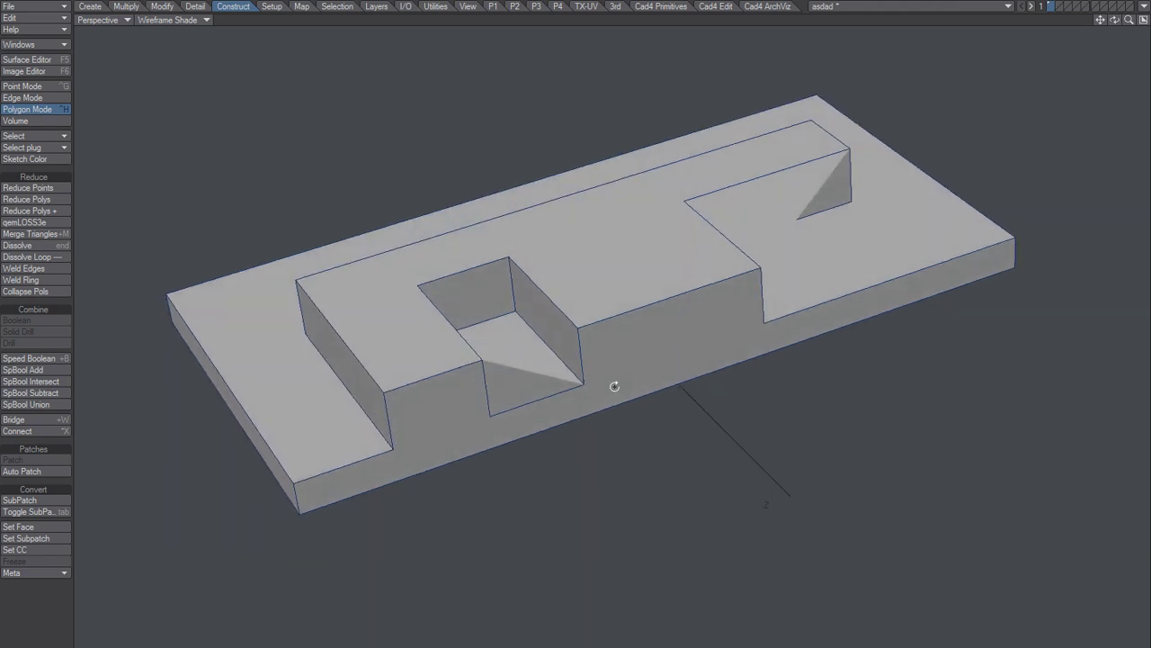
Step: Try tripling the large front polygon, and undo the tripling and the polygon reduction
{"action": "left_click", "coordinate": [621, 354]}
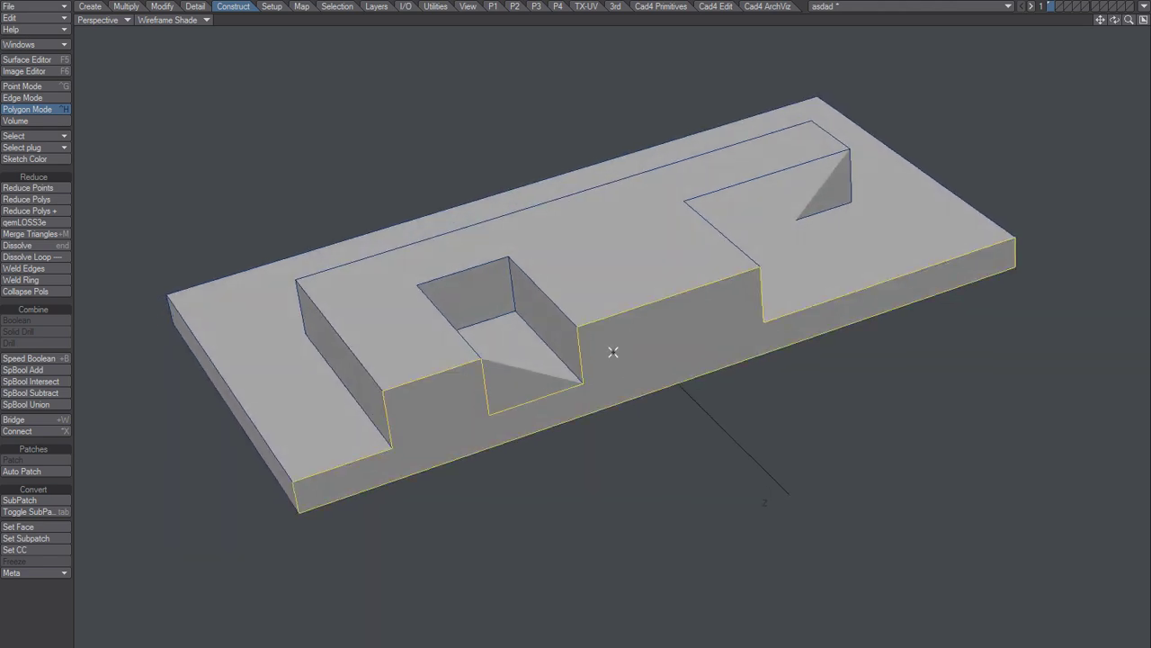
{"action": "key", "text": "shift+t"}
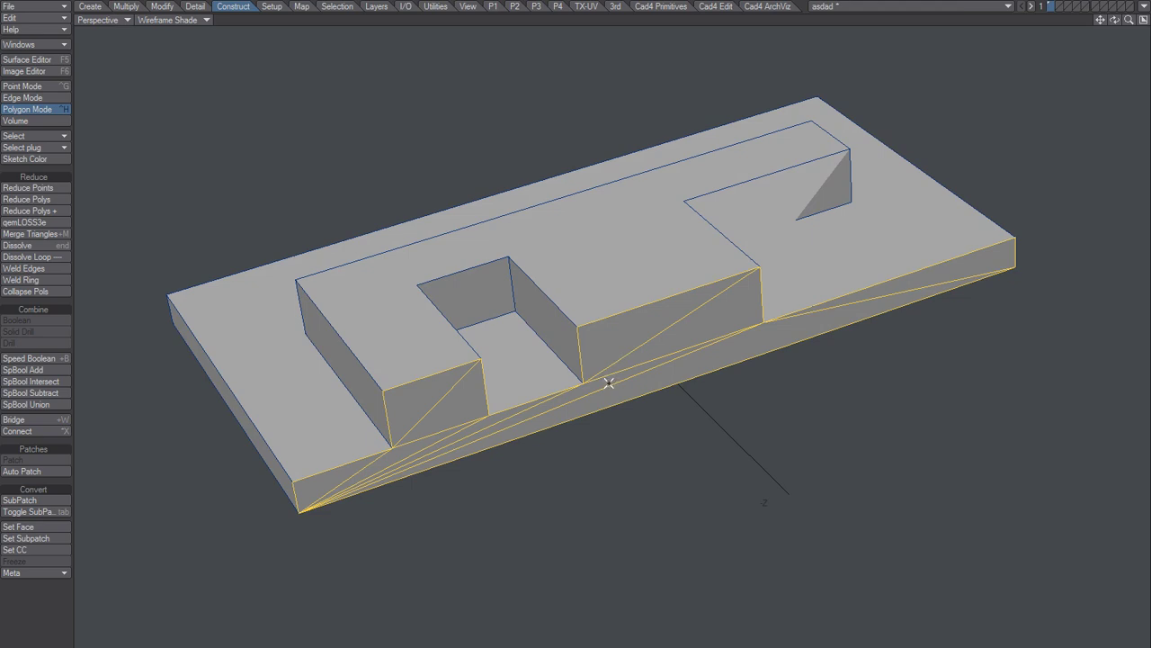
{"action": "key", "text": "Delete"}
{"action": "left_click_drag", "start_coordinate": [707, 357], "coordinate": [653, 351], "text": "alt"}
{"action": "left_click", "coordinate": [624, 331]}
{"action": "key", "text": "shift+t"}
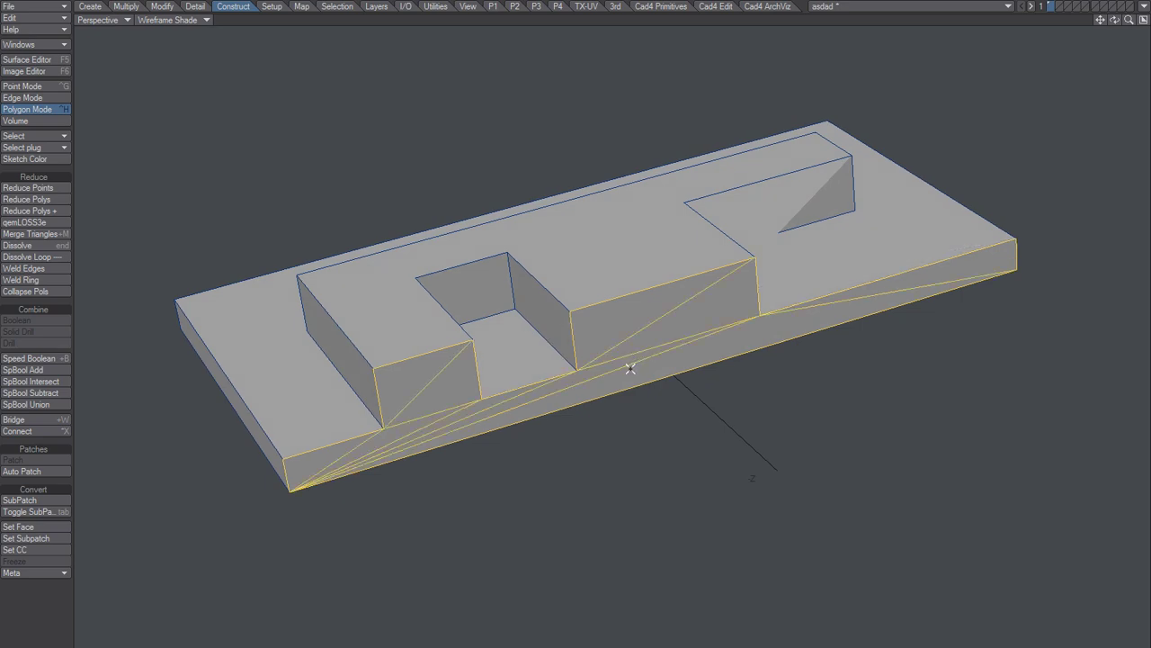
{"action": "key", "text": "ctrl+z"}
{"action": "key", "text": "ctrl+z"}
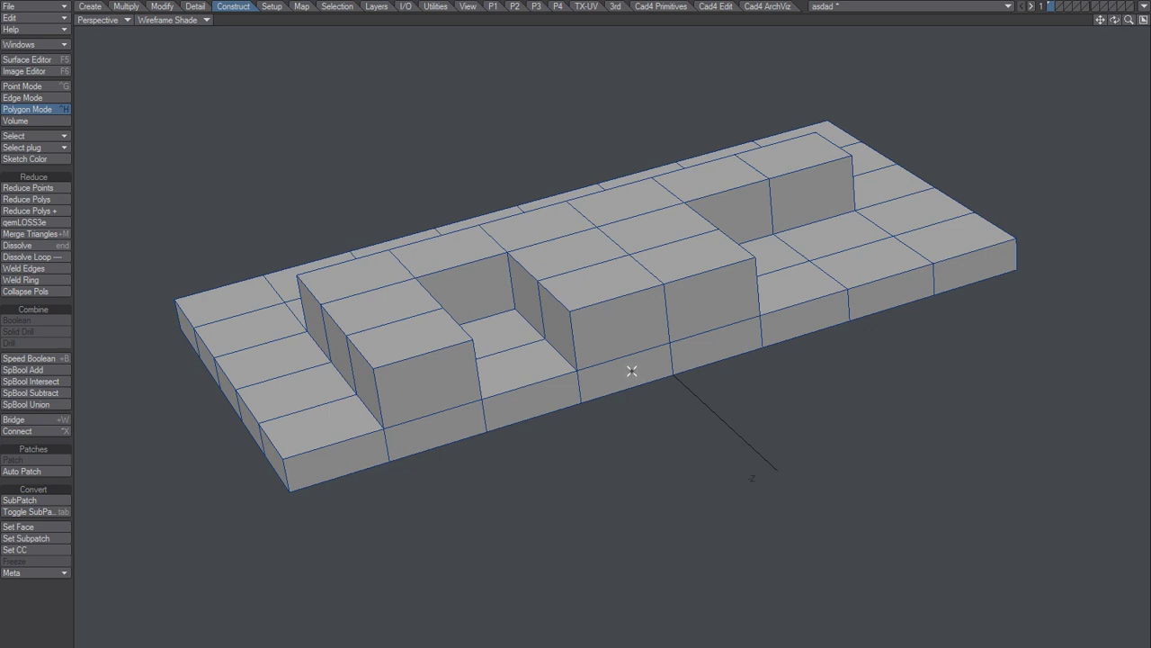
Step: Select all polygons along the mesh's front side and merge them into a single polygon
{"action": "mouse_move", "coordinate": [429, 404]}
{"action": "left_mouse_down"}
{"action": "mouse_move", "coordinate": [383, 458]}
{"action": "mouse_move", "coordinate": [683, 344]}
{"action": "mouse_move", "coordinate": [804, 351]}
{"action": "mouse_move", "coordinate": [858, 309]}
{"action": "mouse_move", "coordinate": [887, 376]}
{"action": "mouse_move", "coordinate": [815, 371]}
{"action": "left_mouse_up"}
{"action": "key", "text": "shift+z"}
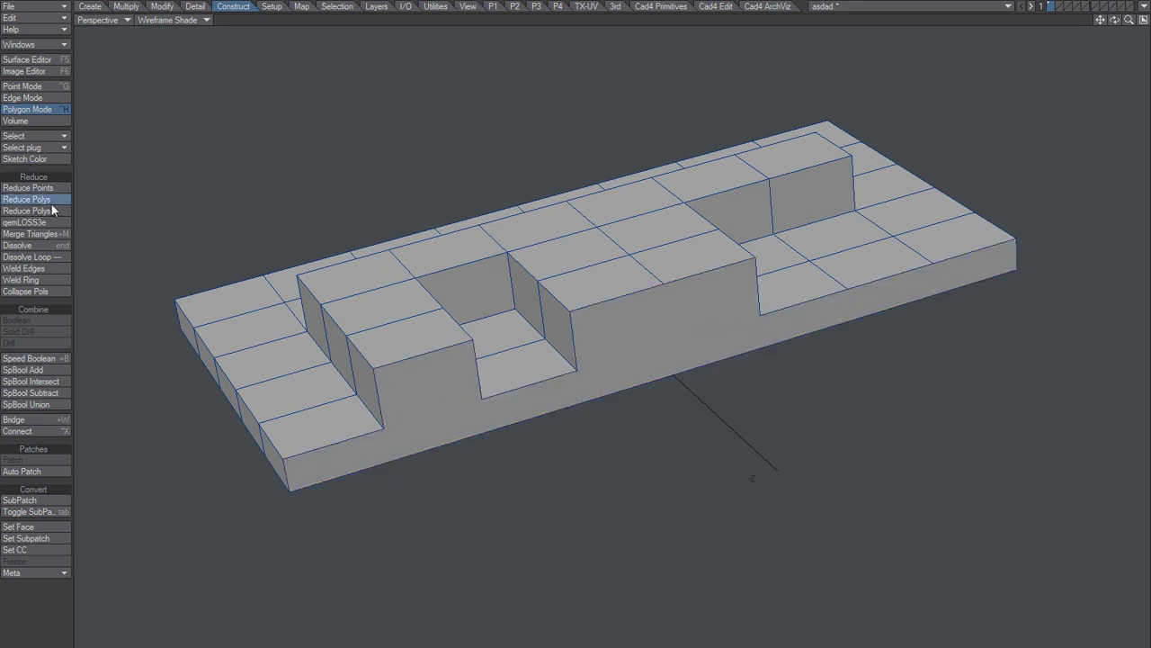
Step: Reduce the remaining co-planar polygons of the mesh using Reduce Polys with its current settings
{"action": "left_click", "coordinate": [54, 199]}
{"action": "left_click", "coordinate": [656, 188]}
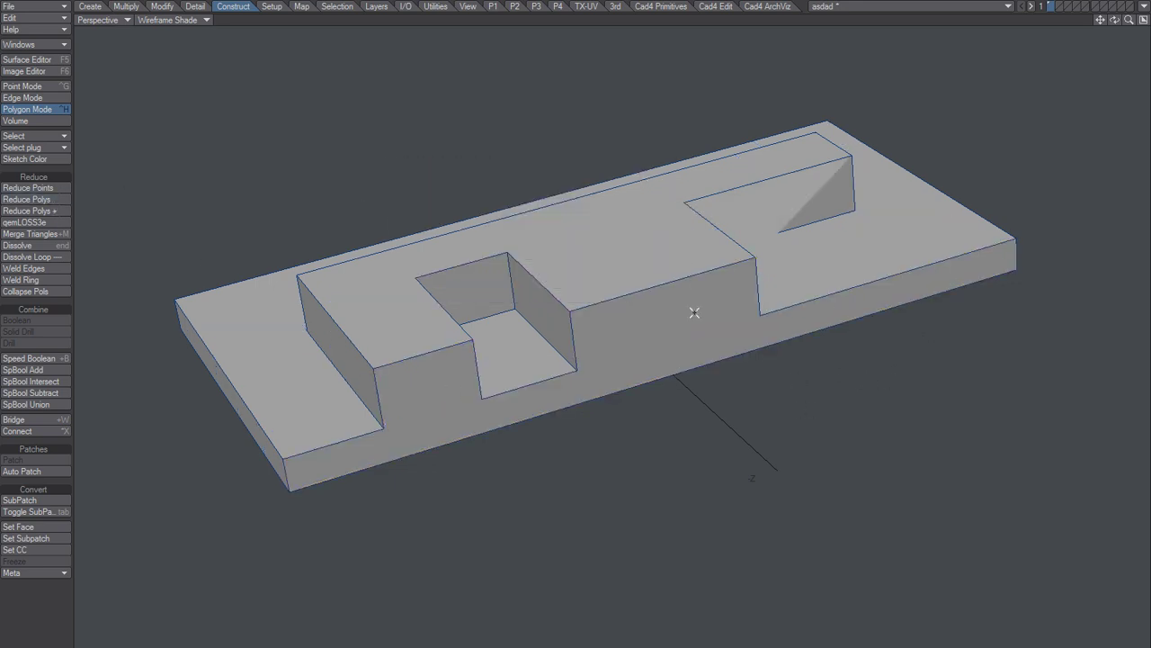
{"action": "left_click_drag", "start_coordinate": [695, 313], "coordinate": [802, 206], "text": "alt"}
Step: Triple the raised block's top polygon and merge its triangles back into one polygon
{"action": "left_click", "coordinate": [671, 233]}
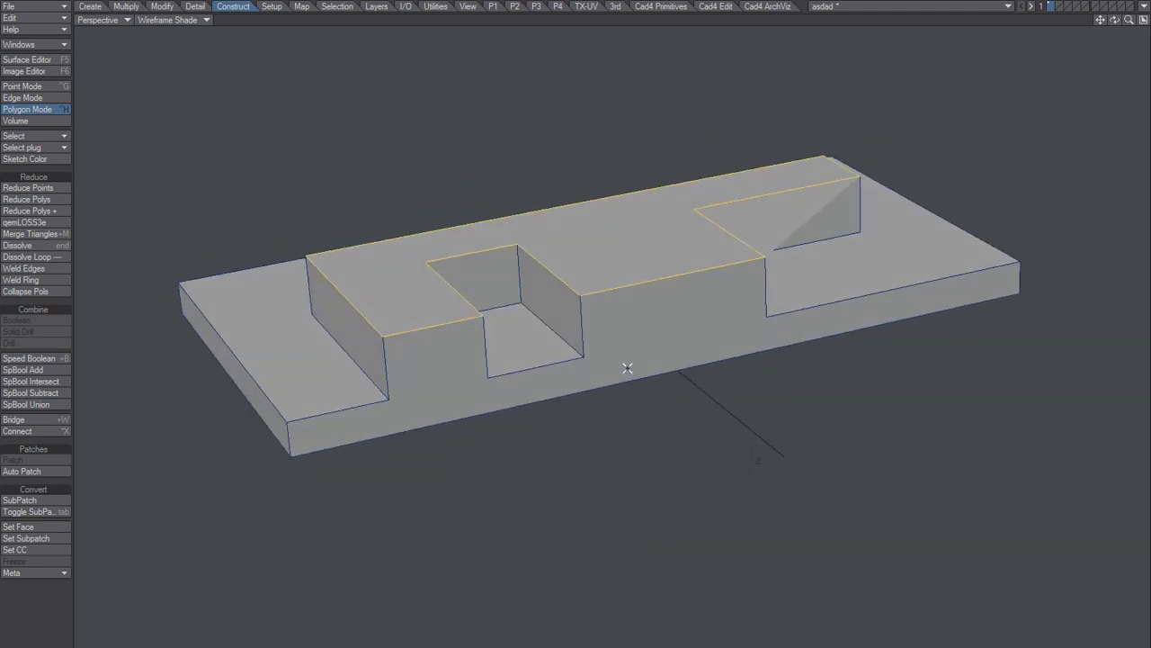
{"action": "key", "text": "shift+t"}
{"action": "key", "text": "shift+m"}
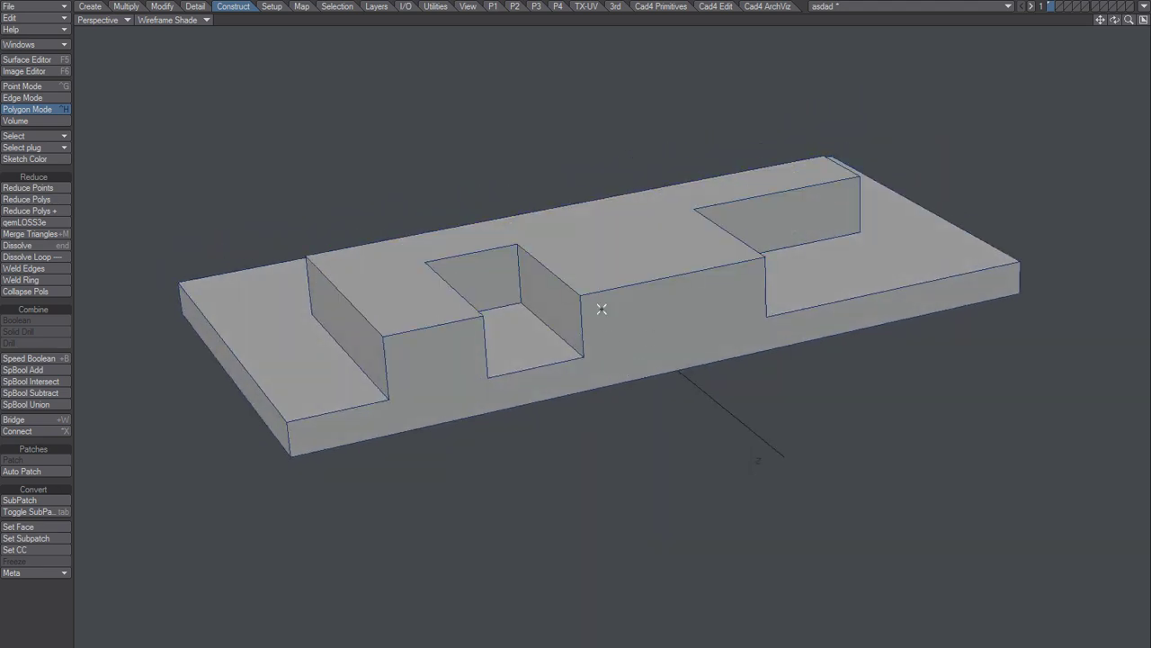
{"action": "left_click_drag", "start_coordinate": [602, 309], "coordinate": [576, 373], "text": "alt"}
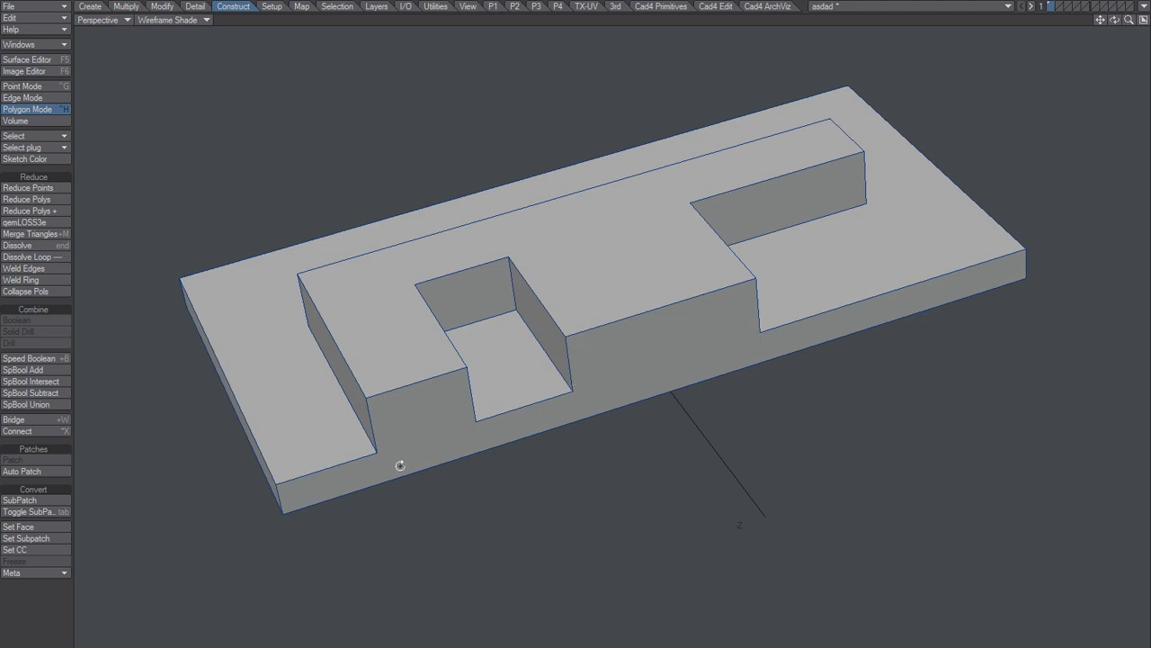
{"action": "left_click_drag", "start_coordinate": [357, 501], "coordinate": [705, 380], "text": "alt"}
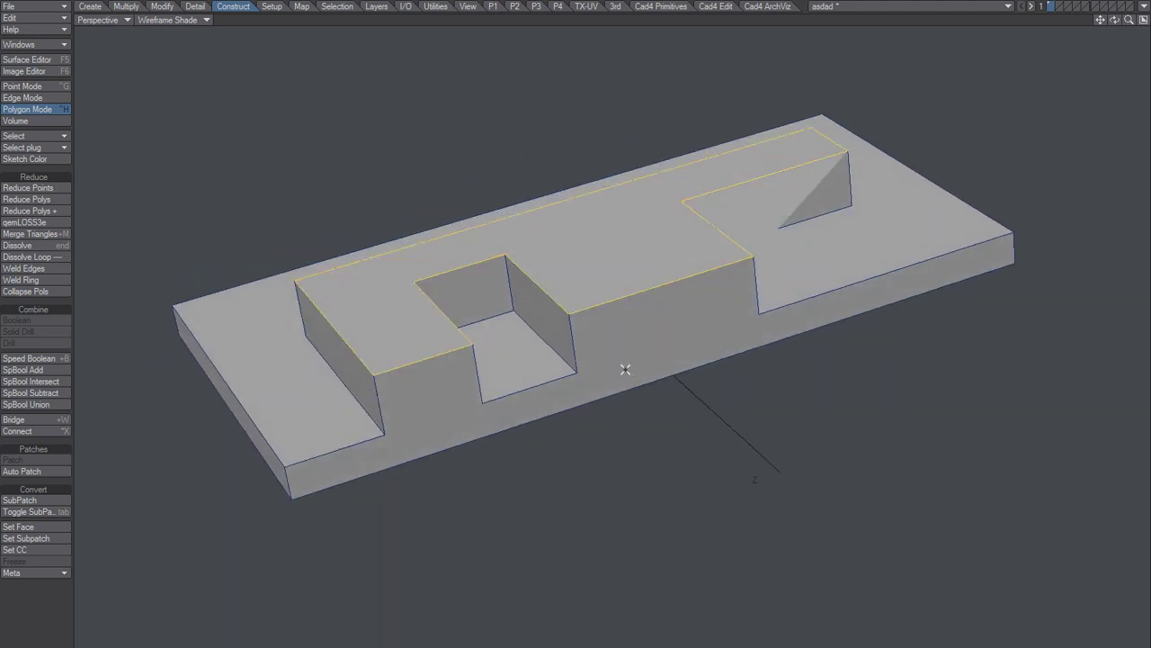
Step: Undo the triangle merge, tripling and polygon reduction back to the merged front polygon
{"action": "key", "text": "ctrl+z"}
{"action": "key", "text": "ctrl+z"}
{"action": "key", "text": "shift+z"}
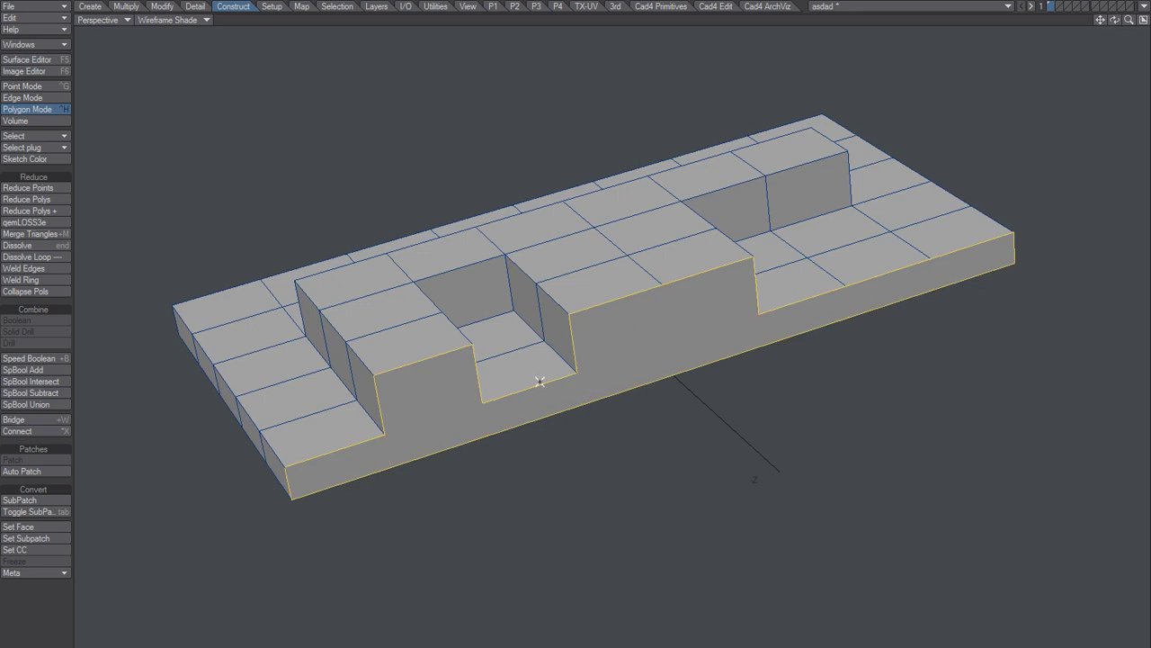
Step: Select all upper polygons of the flat base surrounding the raised block and merge them into one polygon
{"action": "key", "text": "slash"}
{"action": "left_click_drag", "start_coordinate": [304, 436], "coordinate": [224, 296]}
{"action": "left_click_drag", "start_coordinate": [454, 293], "coordinate": [478, 375], "text": "alt"}
{"action": "mouse_move", "coordinate": [286, 343]}
{"action": "left_mouse_down", "text": "shift"}
{"action": "mouse_move", "coordinate": [461, 227]}
{"action": "mouse_move", "coordinate": [409, 192]}
{"action": "mouse_move", "coordinate": [701, 54]}
{"action": "mouse_move", "coordinate": [721, 63]}
{"action": "left_mouse_up", "text": "shift"}
{"action": "mouse_move", "coordinate": [722, 63]}
{"action": "left_mouse_down", "text": "alt+shift"}
{"action": "mouse_move", "coordinate": [543, 257]}
{"action": "mouse_move", "coordinate": [648, 153]}
{"action": "mouse_move", "coordinate": [719, 278]}
{"action": "mouse_move", "coordinate": [633, 441]}
{"action": "left_mouse_up", "text": "alt+shift"}
{"action": "left_click_drag", "start_coordinate": [651, 361], "coordinate": [574, 213], "text": "alt"}
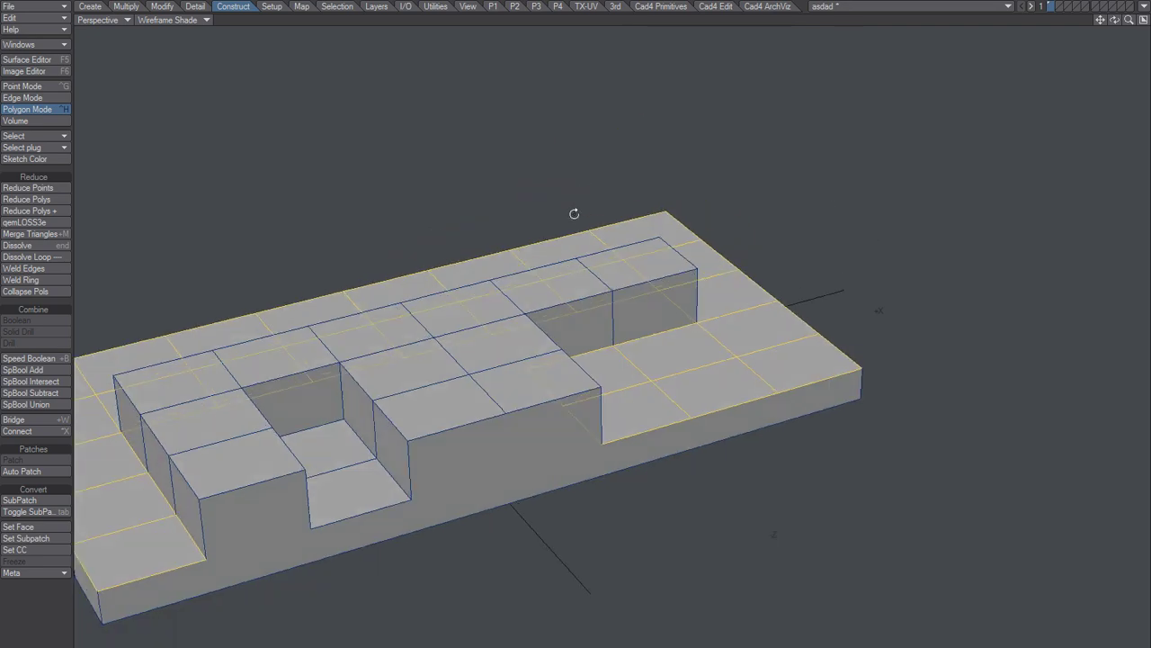
{"action": "key", "text": "shift+z"}
Step: Merge the two notch floor polygons into one and the raised block's top polygons into another
{"action": "left_click_drag", "start_coordinate": [538, 438], "coordinate": [339, 463], "text": "alt"}
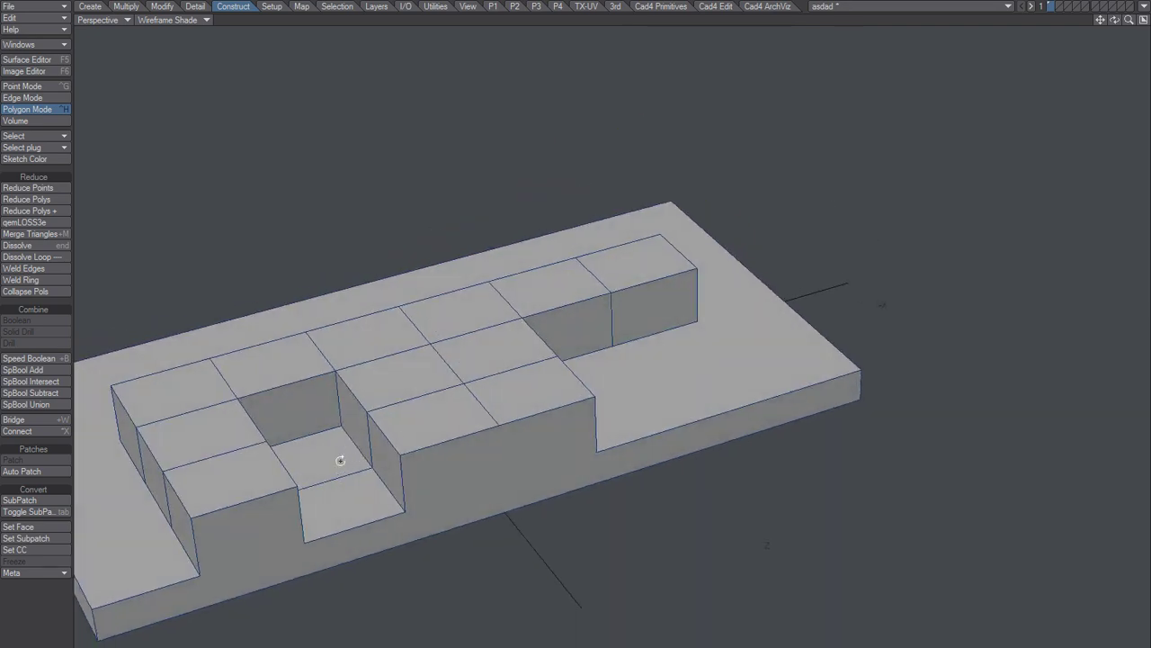
{"action": "mouse_move", "coordinate": [231, 467]}
{"action": "left_mouse_down"}
{"action": "mouse_move", "coordinate": [373, 329]}
{"action": "mouse_move", "coordinate": [509, 324]}
{"action": "mouse_move", "coordinate": [627, 255]}
{"action": "left_mouse_up"}
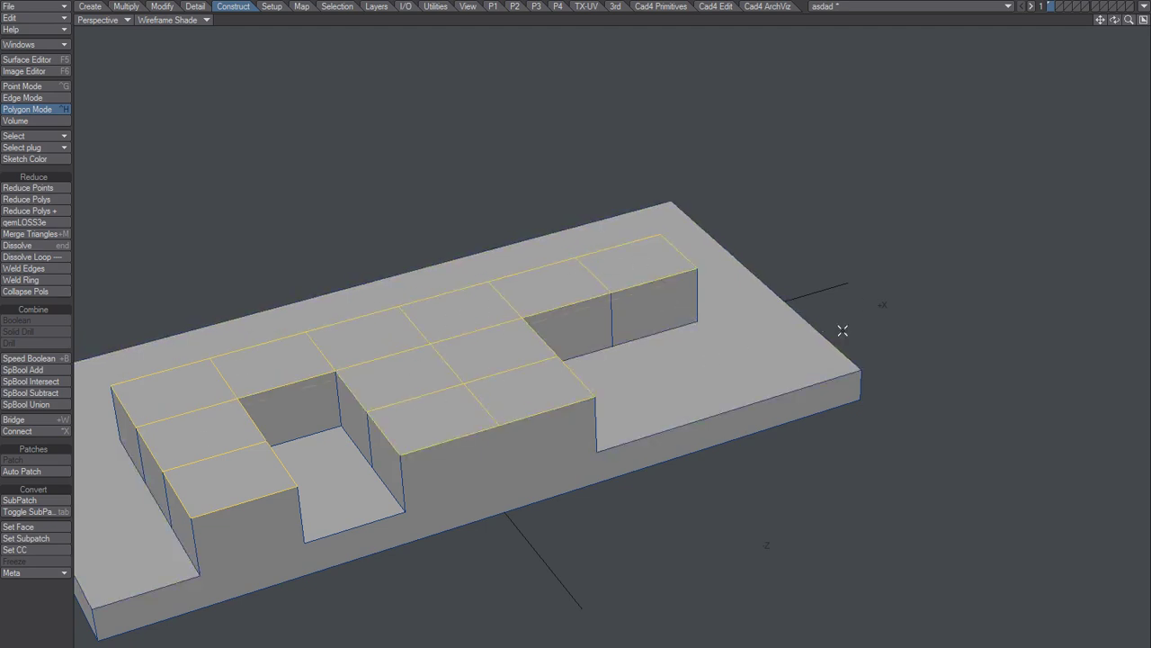
{"action": "key", "text": "z"}
{"action": "left_click_drag", "start_coordinate": [728, 336], "coordinate": [624, 260], "text": "alt"}
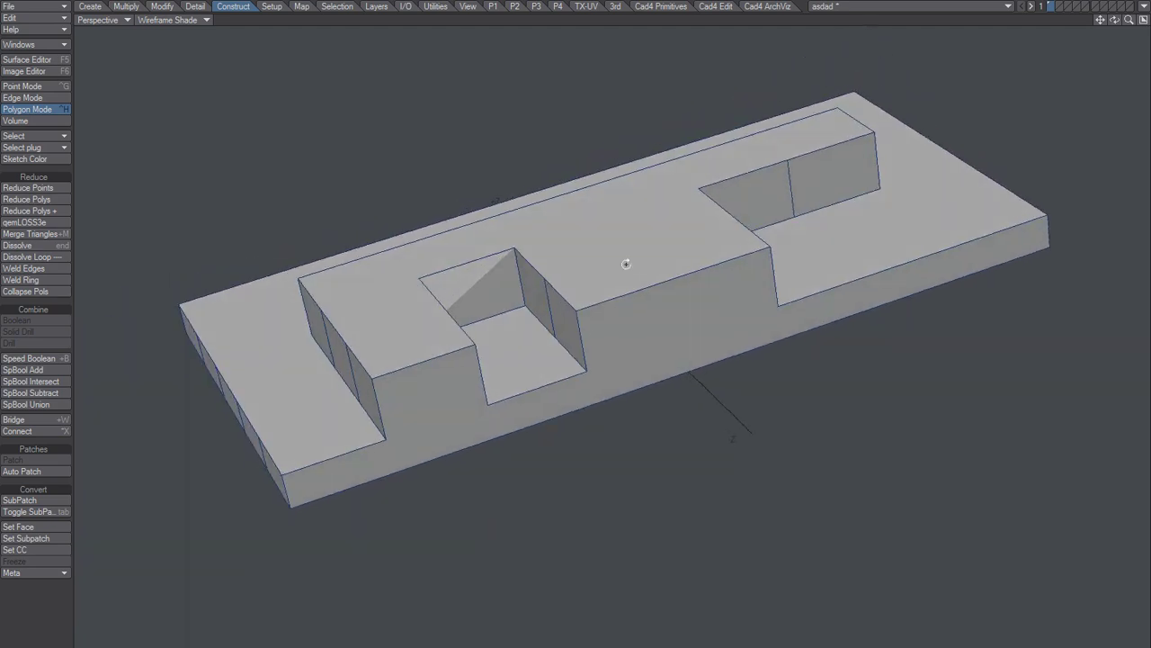
Step: Select the three polygons of the raised block's end wall, excluding the base, and merge them
{"action": "left_click", "coordinate": [343, 406]}
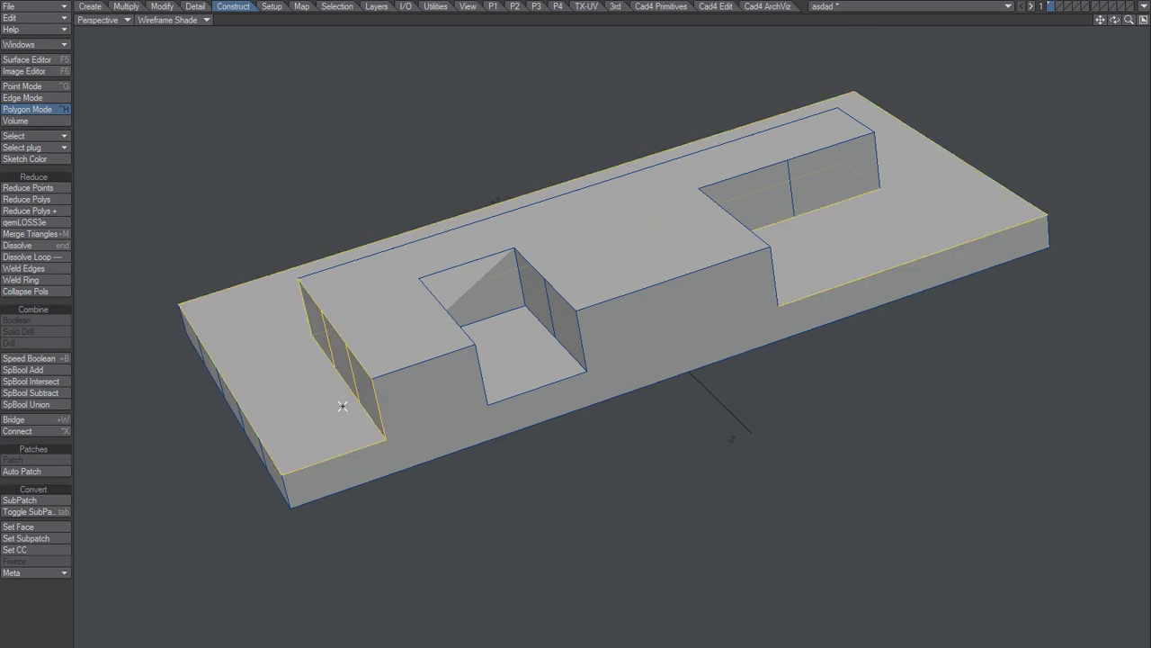
{"action": "left_click", "coordinate": [297, 384]}
{"action": "key", "text": "shift+z"}
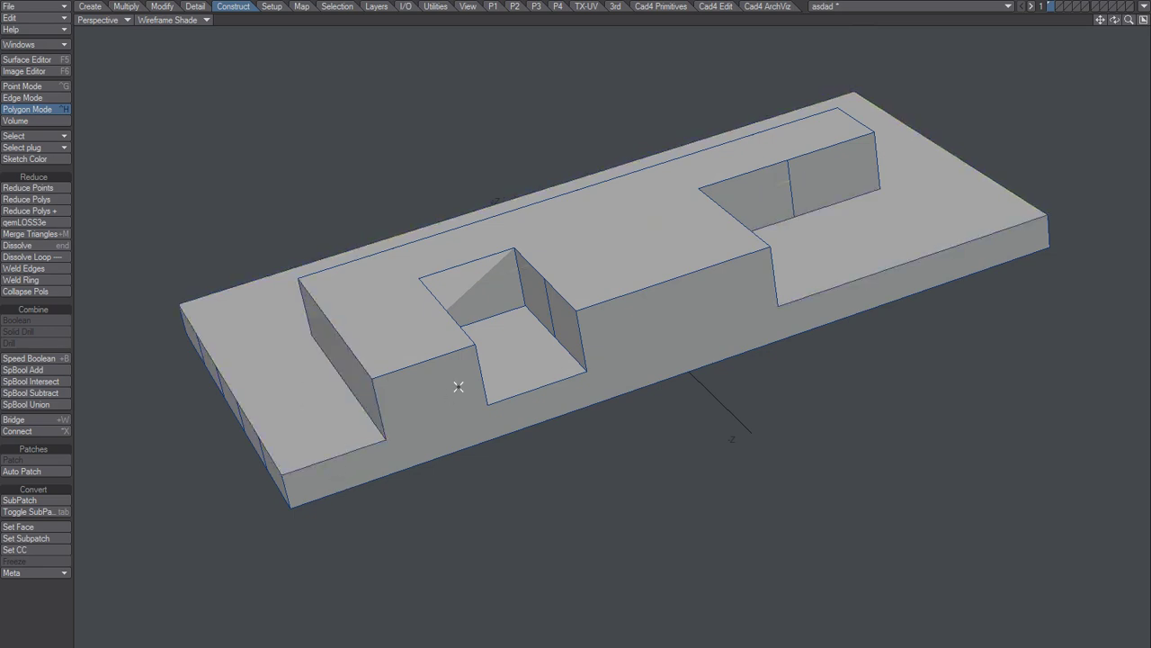
Step: Undo the merges of the end wall, raised top and notch floor polygons
{"action": "left_click_drag", "start_coordinate": [564, 285], "coordinate": [524, 303], "text": "alt+shift"}
{"action": "key", "text": "ctrl+z"}
{"action": "key", "text": "ctrl+z"}
{"action": "key", "text": "ctrl+z"}
{"action": "key", "text": "ctrl+z"}
{"action": "key", "text": "ctrl+z"}
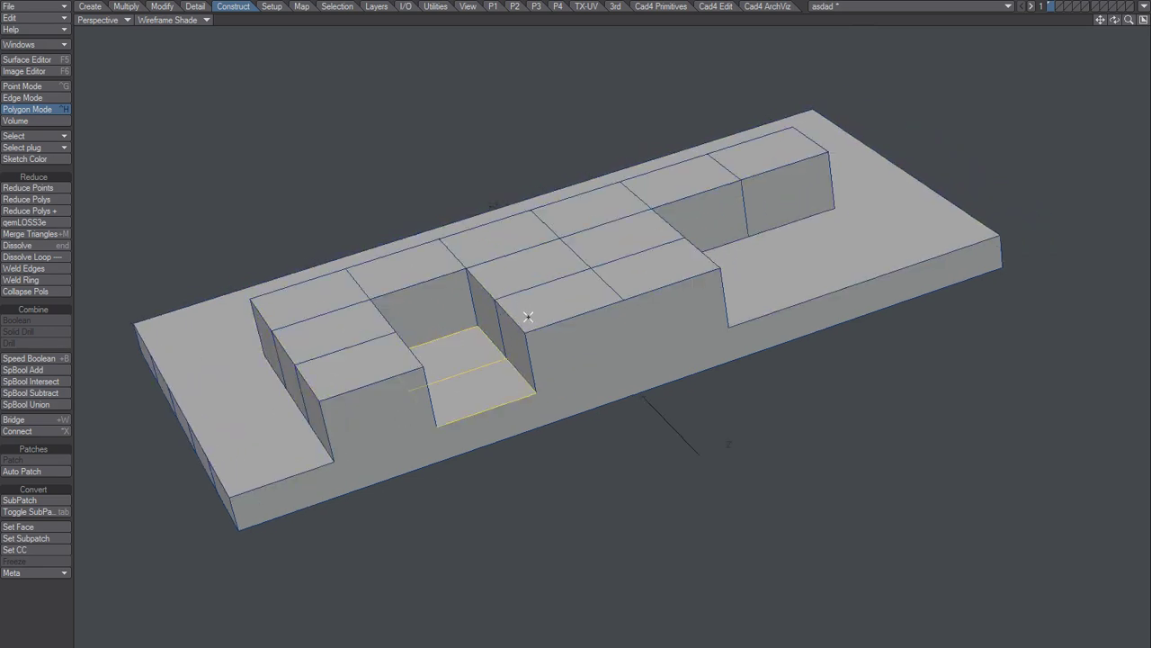
Step: Undo the remaining polygon merges until the mesh is back to its original grid of polygons
{"action": "key", "text": "u"}
{"action": "key", "text": "u"}
{"action": "key", "text": "u"}
{"action": "key", "text": "u"}
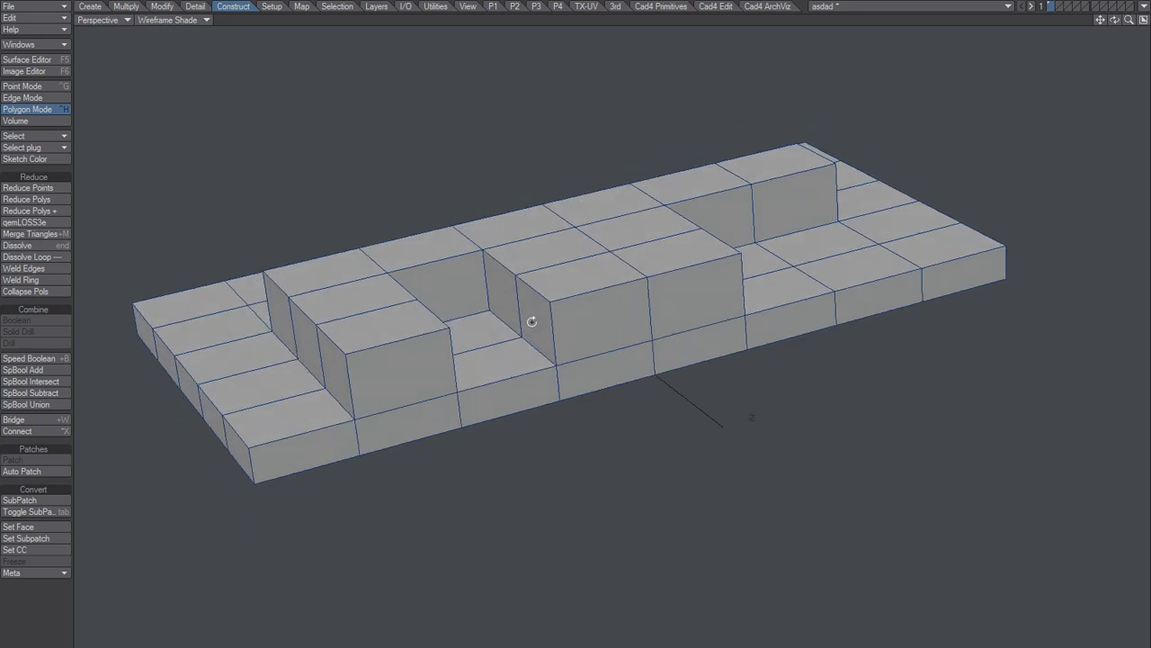
{"action": "key", "text": "u"}
{"action": "key", "text": "u"}
{"action": "key", "text": "u"}
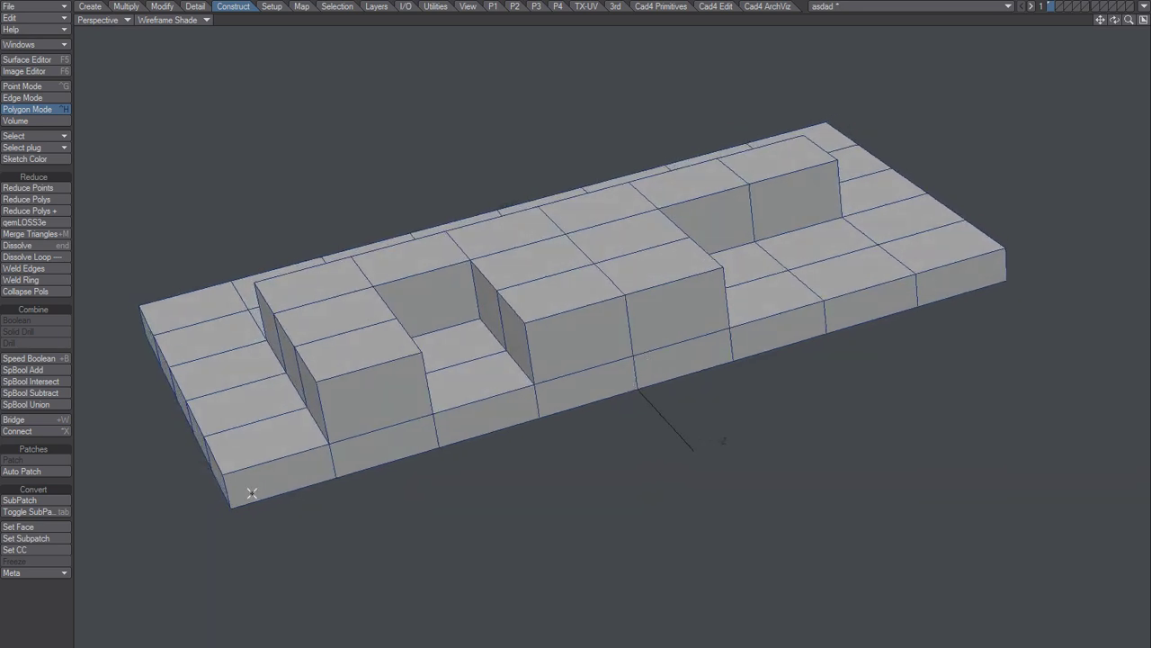
Step: Preview the long side wall's polygons as a selection, clear it, and run Reduce Polys on the whole mesh
{"action": "mouse_move", "coordinate": [252, 493]}
{"action": "left_mouse_down"}
{"action": "mouse_move", "coordinate": [363, 444]}
{"action": "mouse_move", "coordinate": [653, 360]}
{"action": "mouse_move", "coordinate": [620, 329]}
{"action": "mouse_move", "coordinate": [861, 309]}
{"action": "mouse_move", "coordinate": [1031, 276]}
{"action": "left_mouse_up"}
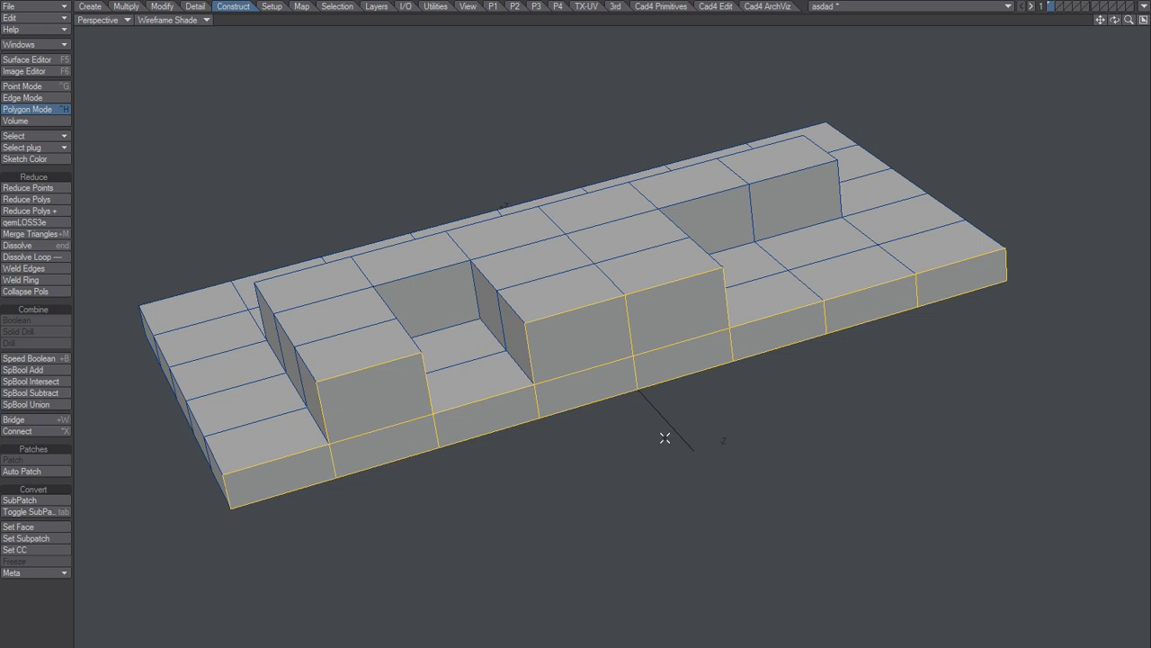
{"action": "key", "text": "/"}
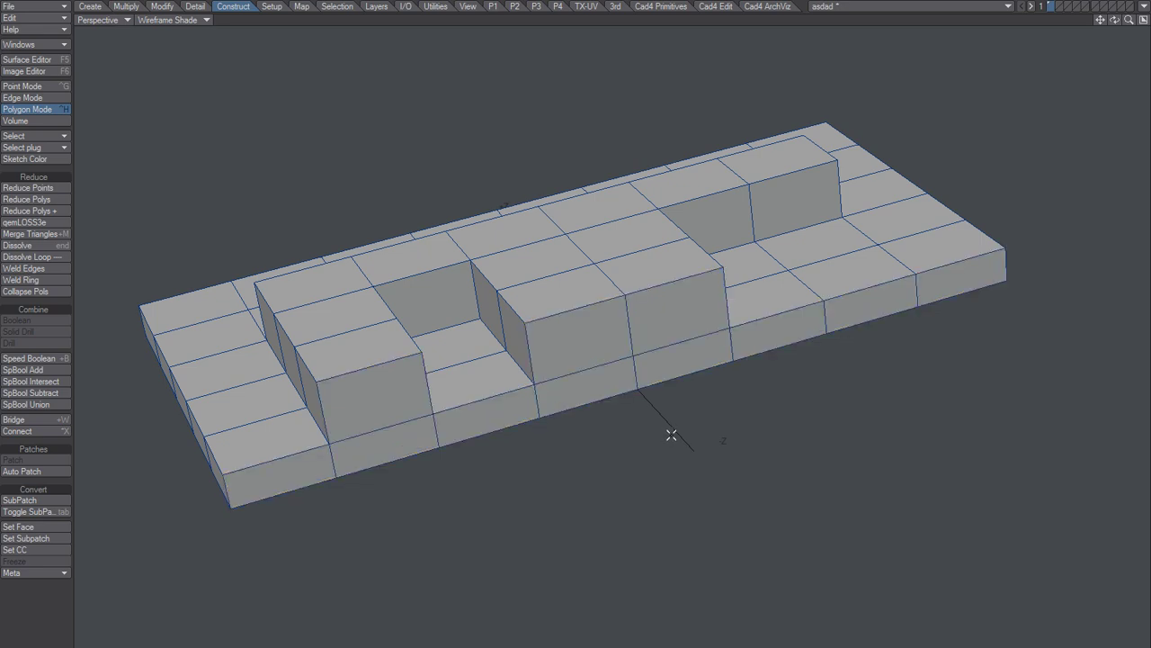
{"action": "left_click", "coordinate": [62, 200]}
{"action": "left_click", "coordinate": [670, 189]}
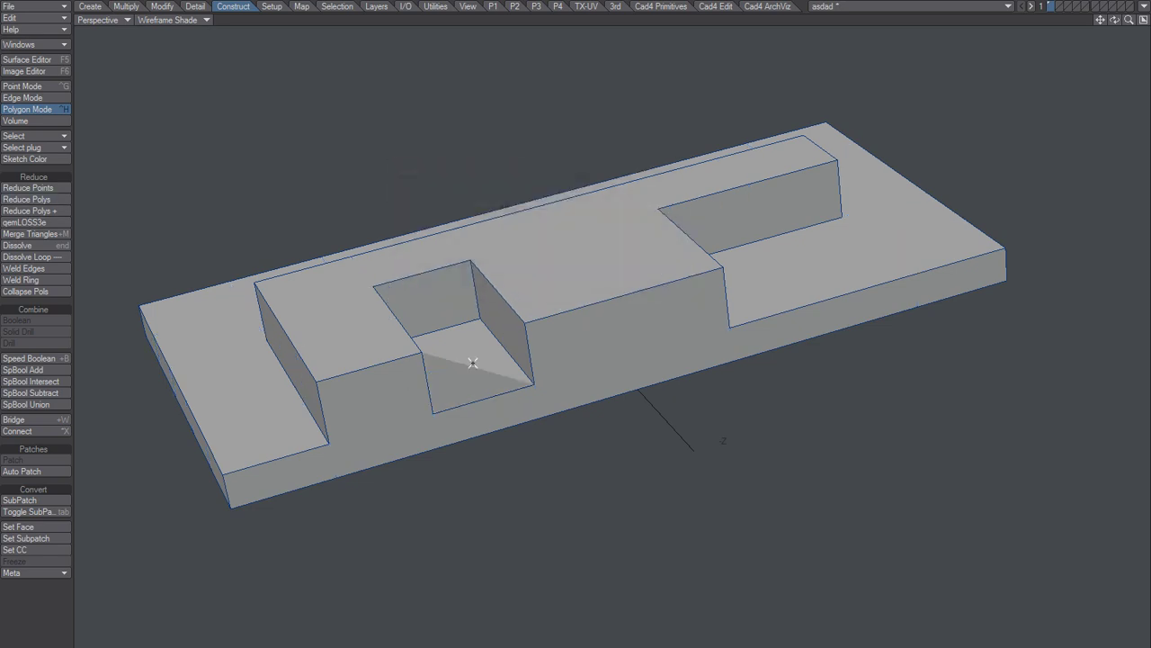
{"action": "left_click_drag", "start_coordinate": [478, 429], "coordinate": [515, 443], "text": "alt"}
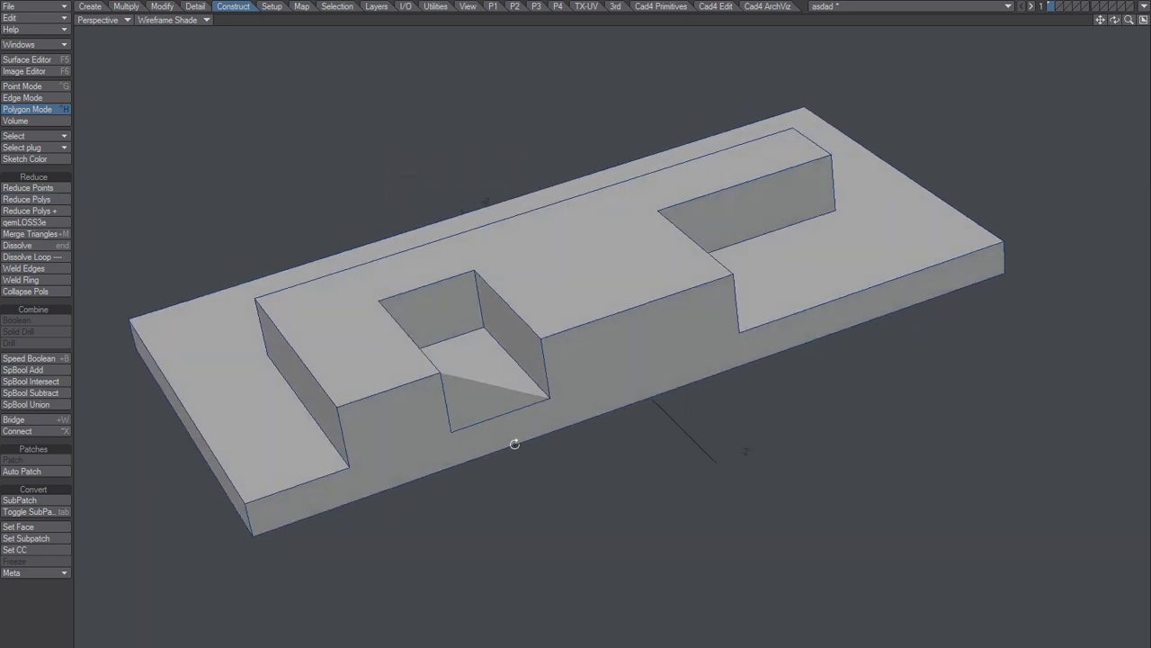
Step: Try tripling the long notched side wall polygon and merging its triangles, undo both operations, and clear the selection
{"action": "left_click", "coordinate": [413, 422]}
{"action": "key", "text": "shift+t"}
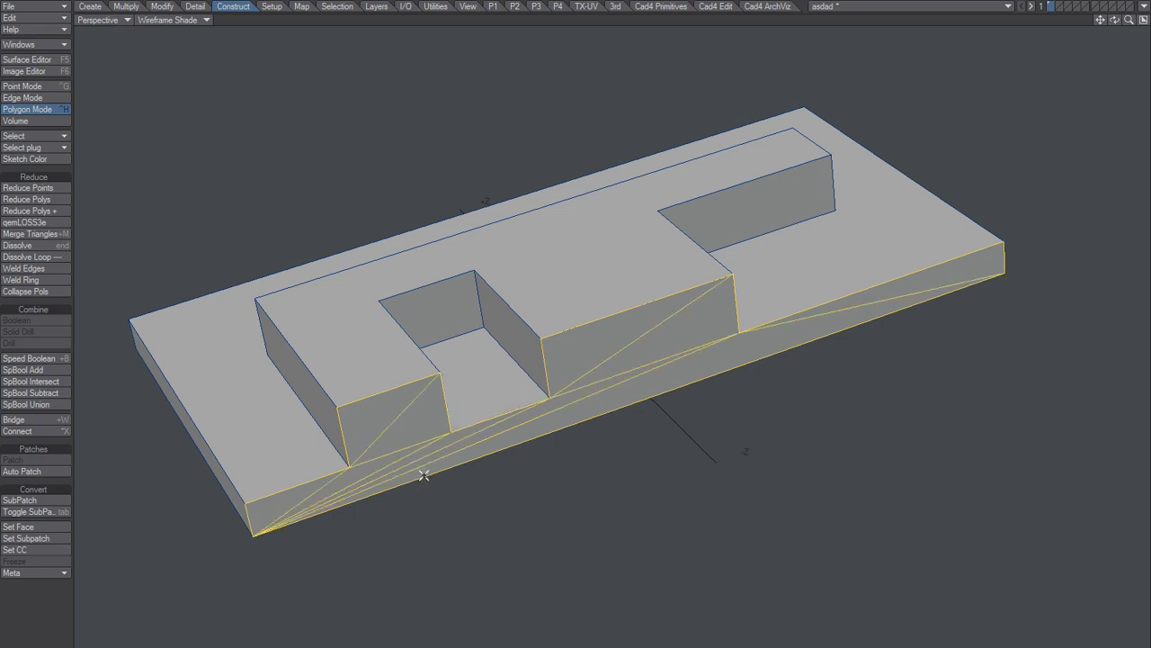
{"action": "key", "text": "ctrl+z"}
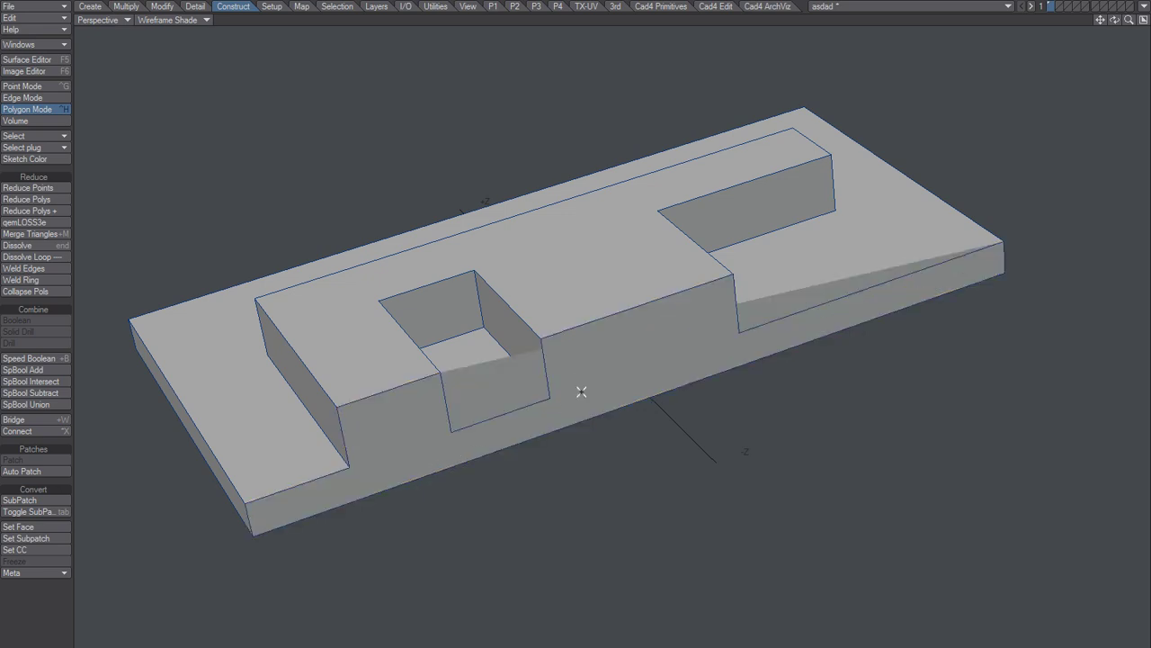
{"action": "key", "text": "z"}
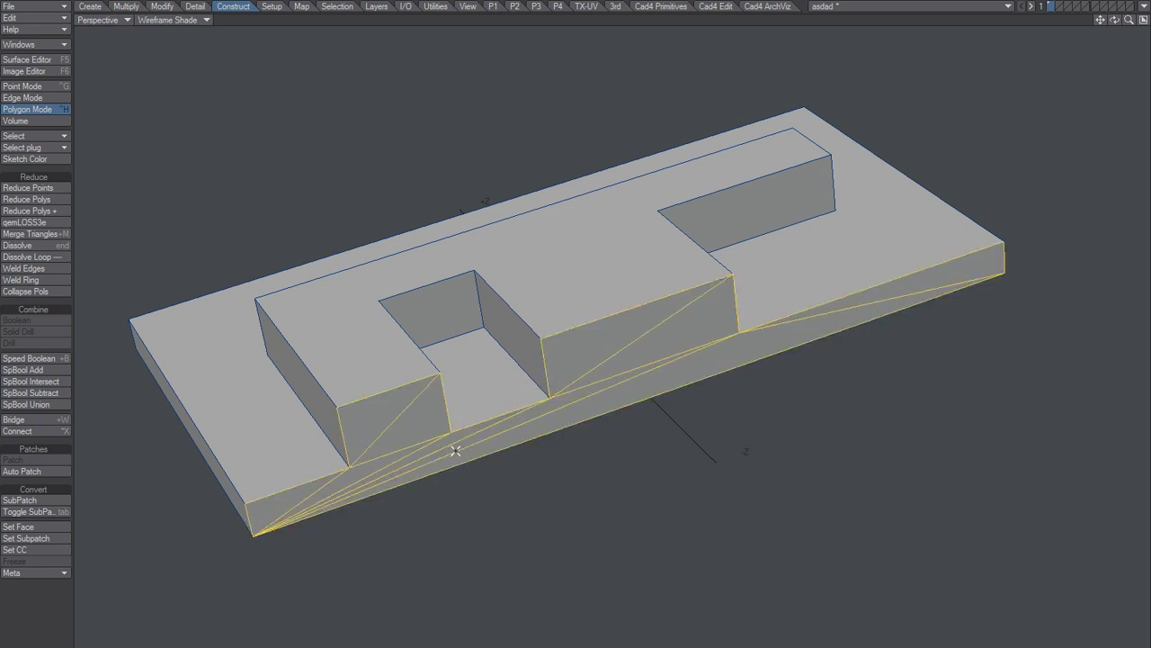
{"action": "key", "text": "shift+z"}
{"action": "key", "text": "slash"}
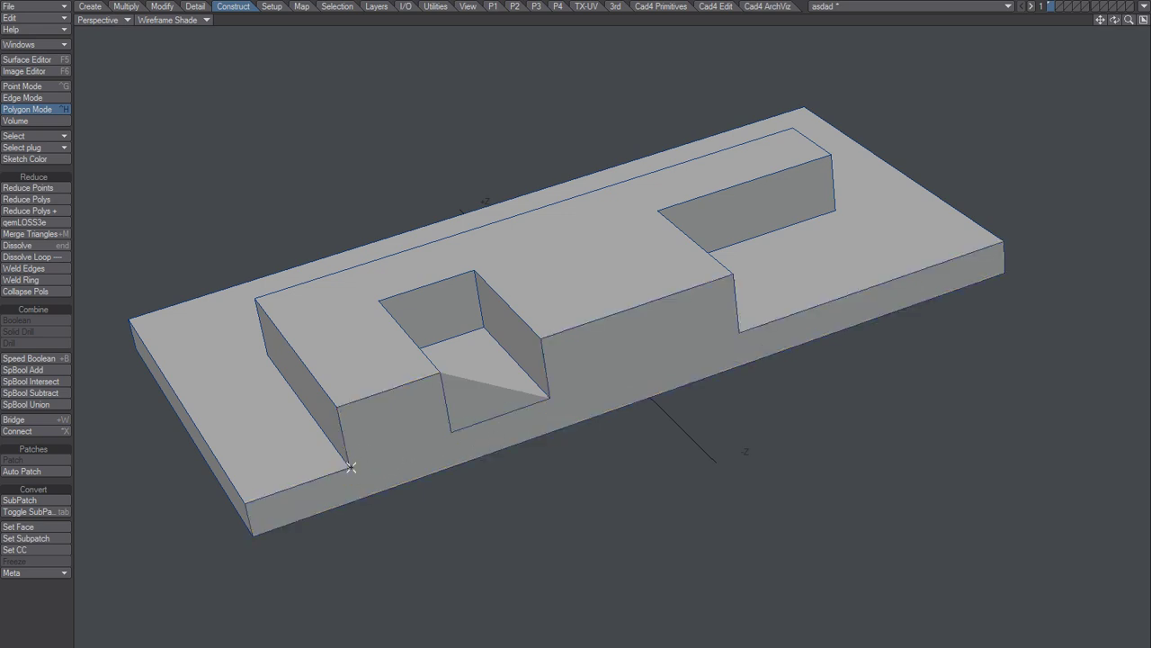
Step: Split the long side wall along the base's upper edge by connecting the lower corner points beneath each raised section
{"action": "key", "text": "ctrl+g"}
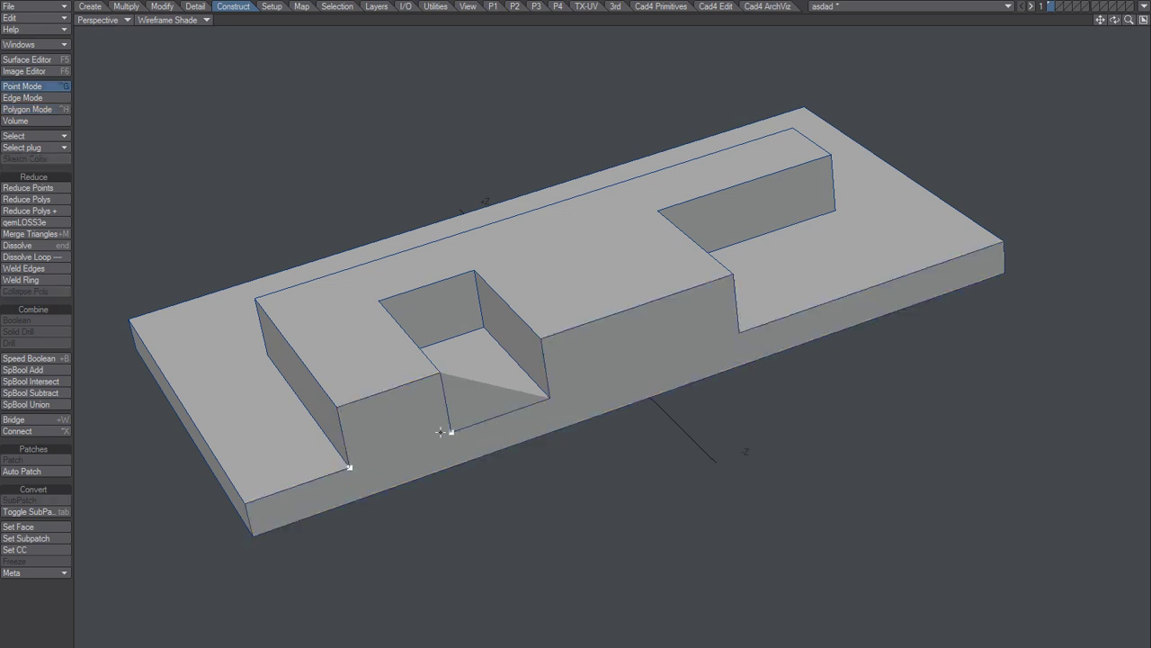
{"action": "key", "text": "ctrl+l"}
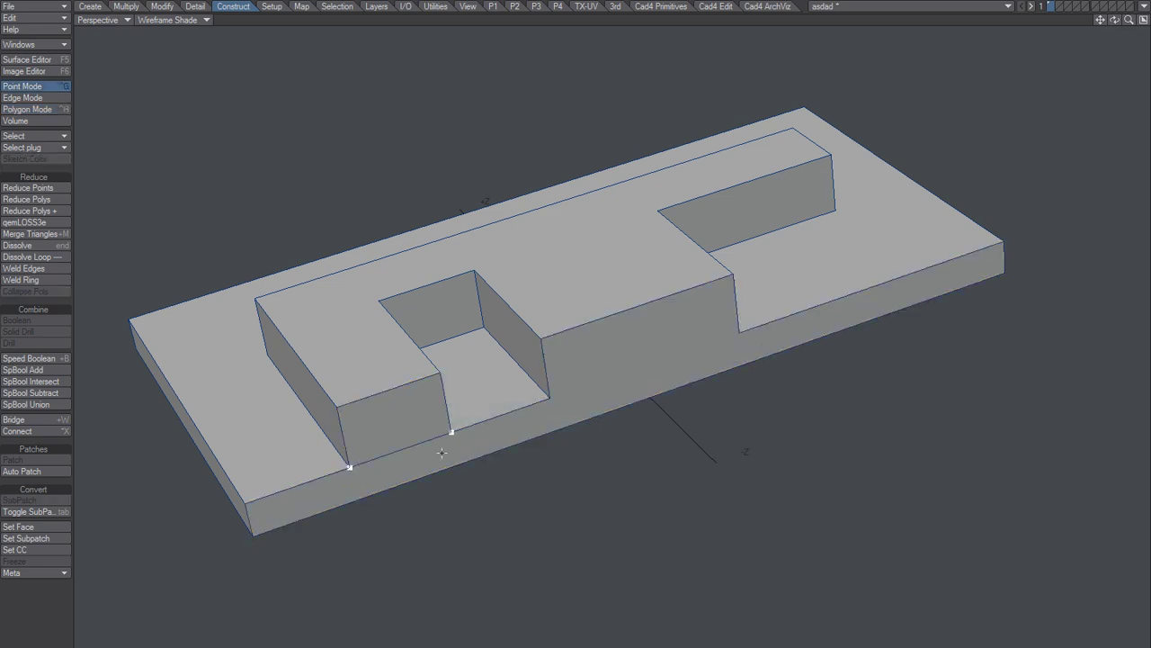
{"action": "key", "text": "slash"}
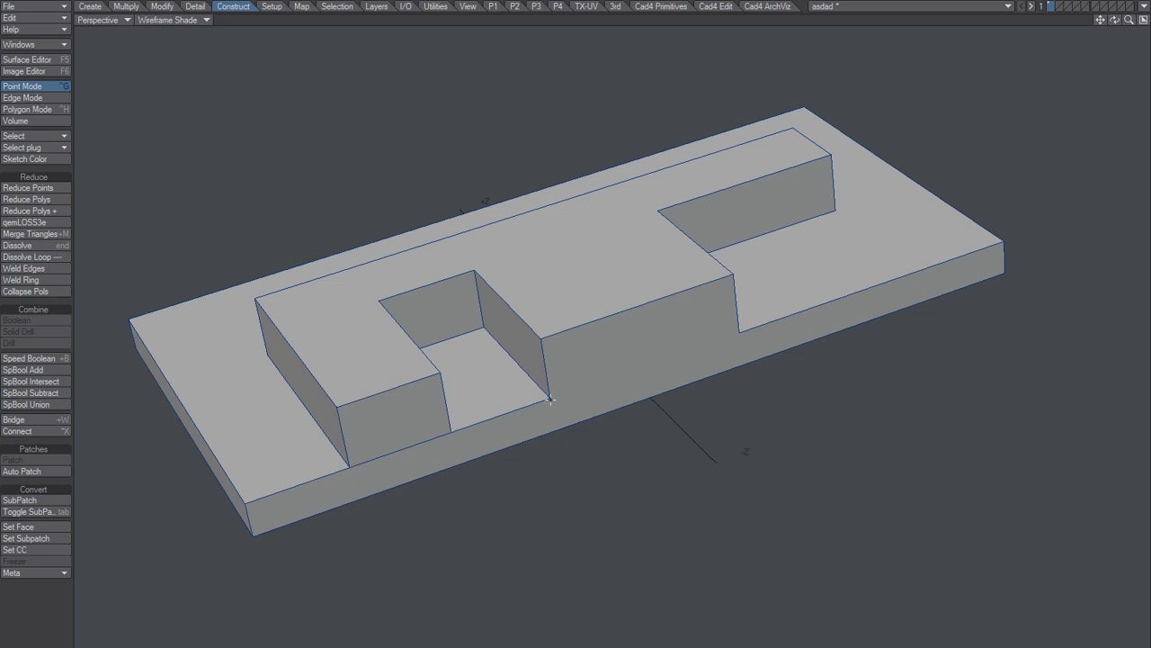
{"action": "left_click", "coordinate": [550, 400]}
{"action": "key", "text": "ctrl+x"}
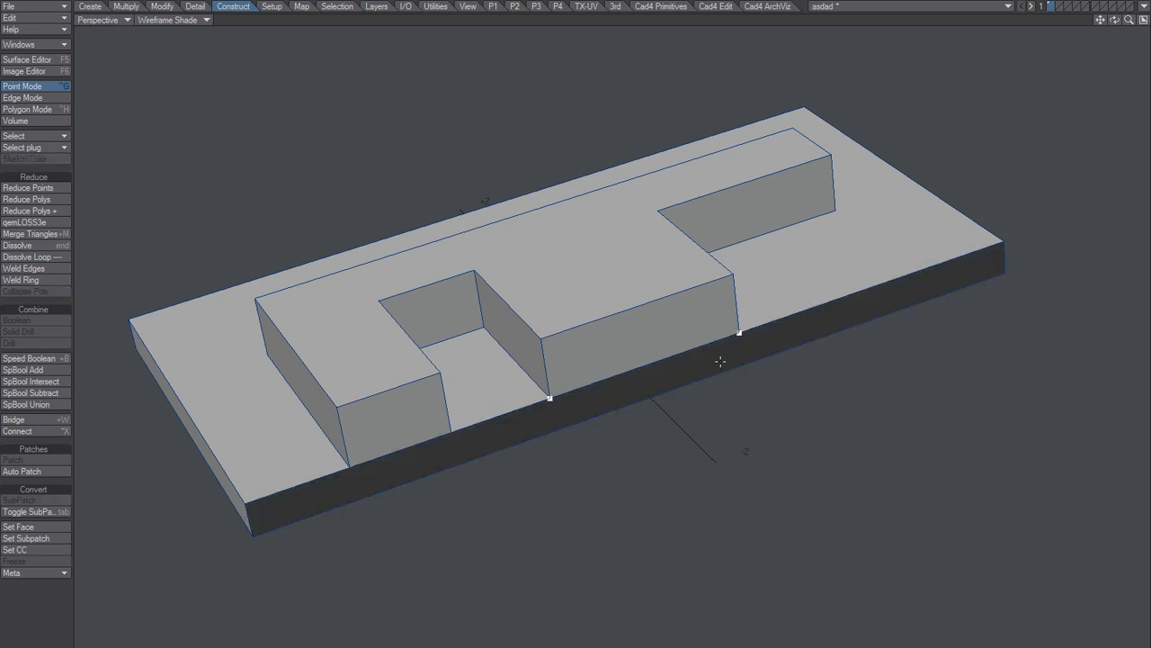
{"action": "key", "text": "slash"}
Step: Triple the base's long side strip and merge its triangles back into one polygon
{"action": "key", "text": "ctrl+h"}
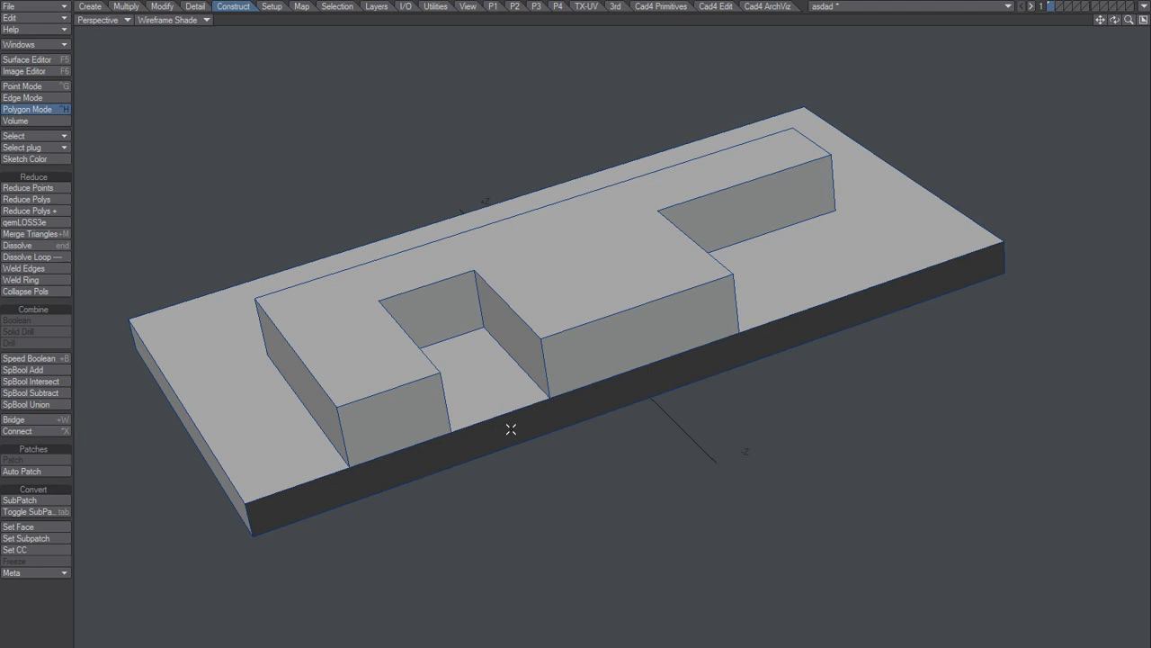
{"action": "left_click", "coordinate": [513, 427]}
{"action": "key", "text": "shift+t"}
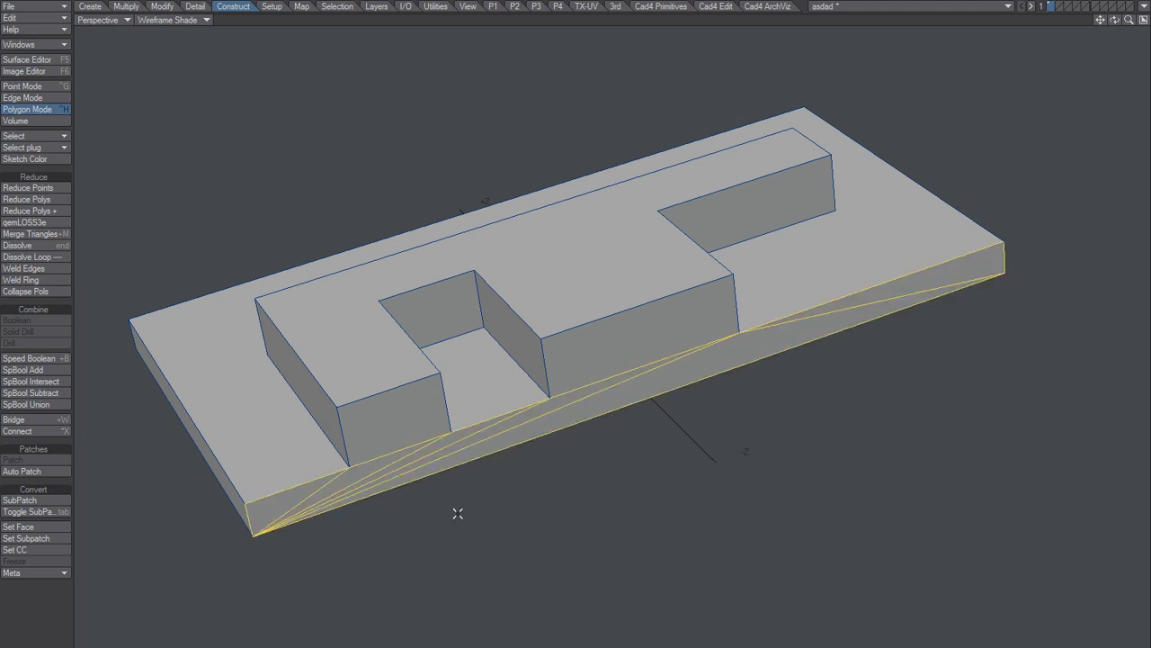
{"action": "key", "text": "shift+m"}
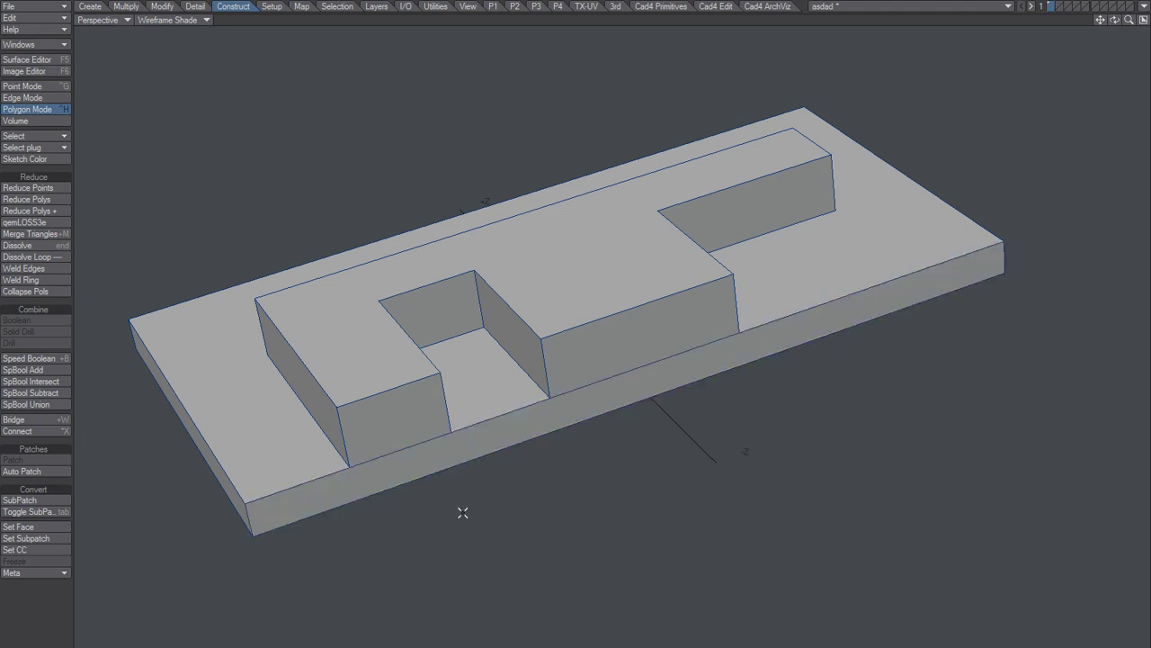
{"action": "left_click_drag", "start_coordinate": [621, 401], "coordinate": [678, 412], "text": "alt"}
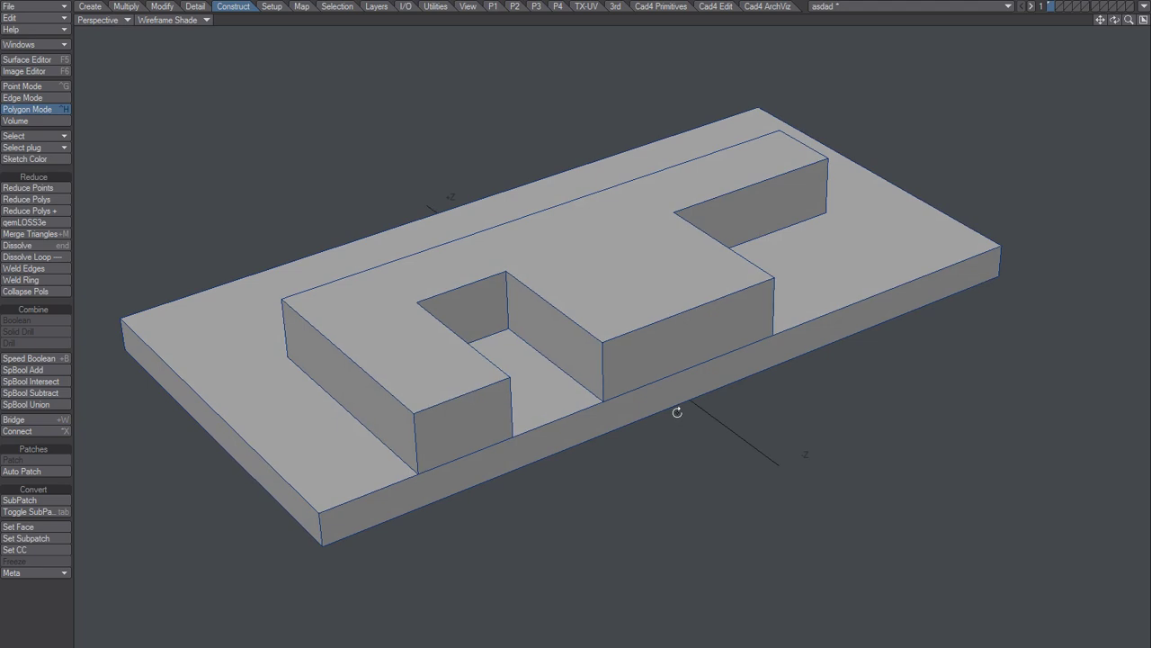
{"action": "left_click_drag", "start_coordinate": [677, 412], "coordinate": [596, 405], "text": "alt"}
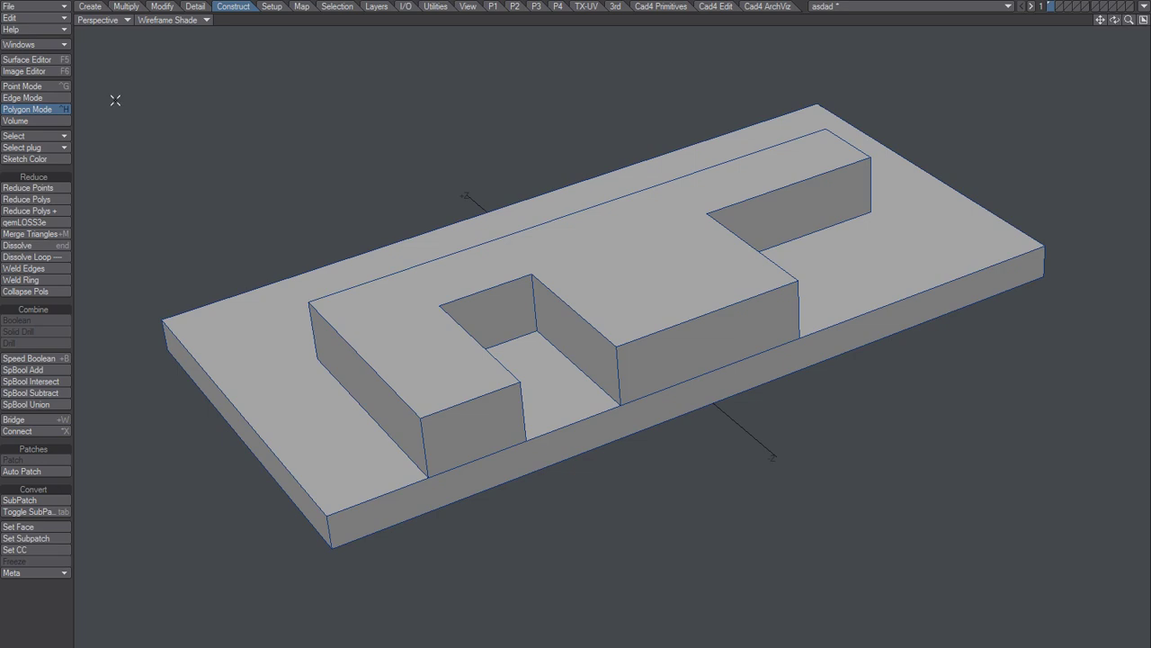
Step: Revert the current object to its saved version, discarding all changes
{"action": "left_click", "coordinate": [61, 7]}
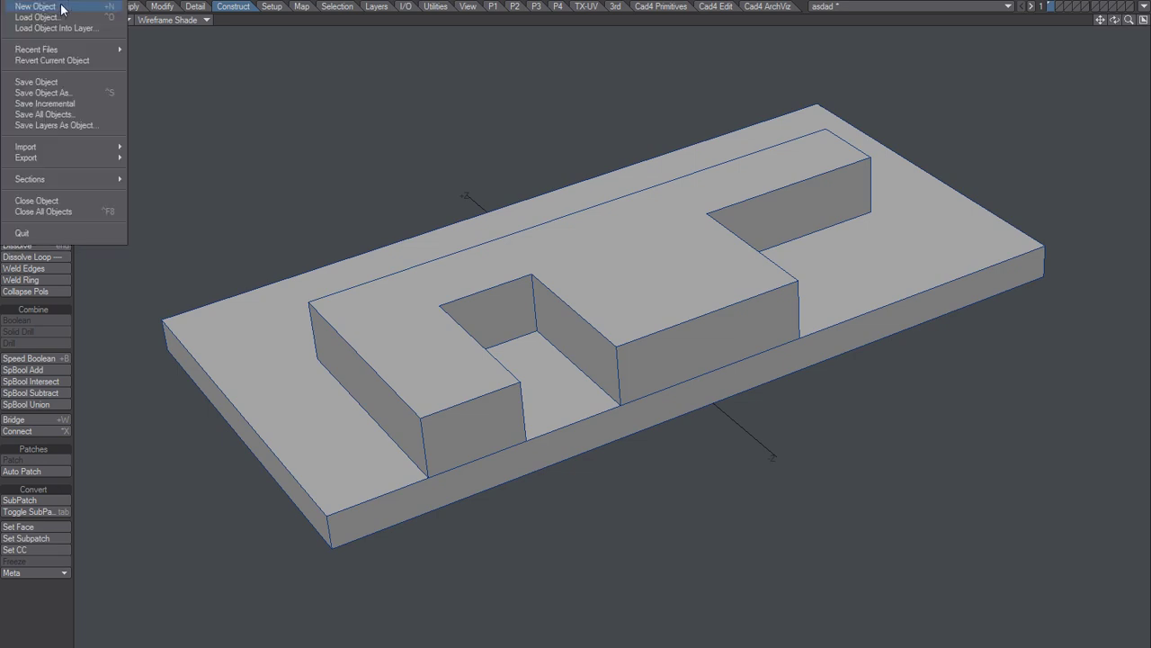
{"action": "left_click", "coordinate": [73, 61]}
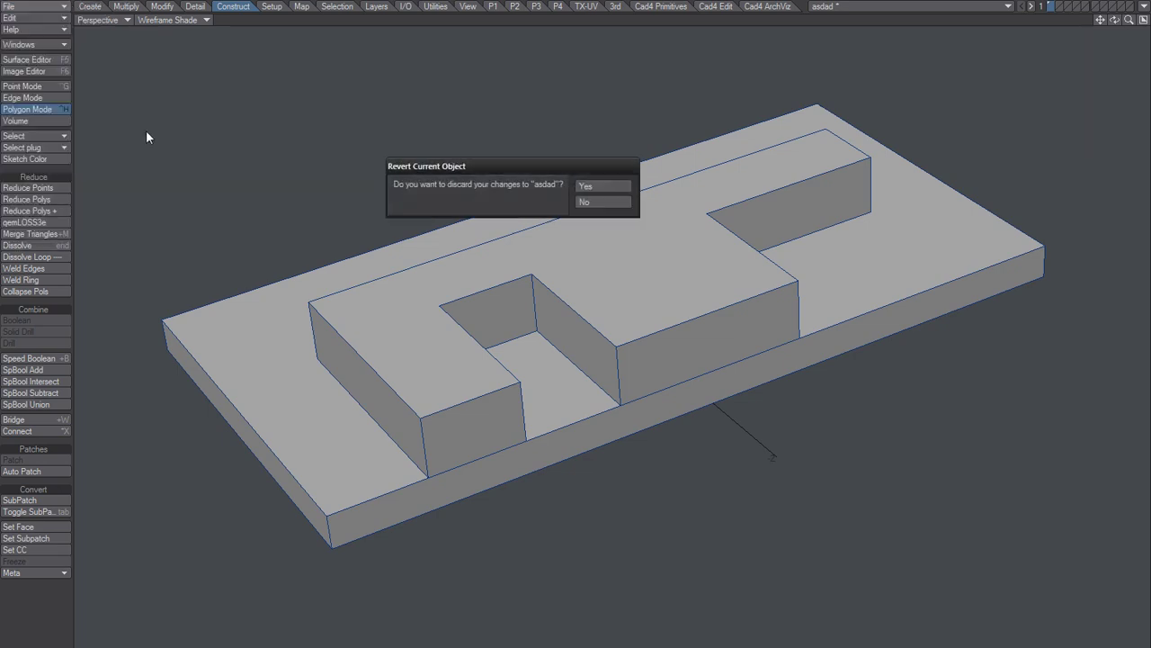
{"action": "left_click", "coordinate": [589, 184]}
Step: Run Reduce Polys on the whole mesh with a 0.2-degree threshold, Med colinear point removal and Delete Points enabled
{"action": "left_click_drag", "start_coordinate": [498, 450], "coordinate": [422, 324], "text": "alt"}
{"action": "left_click", "coordinate": [46, 200]}
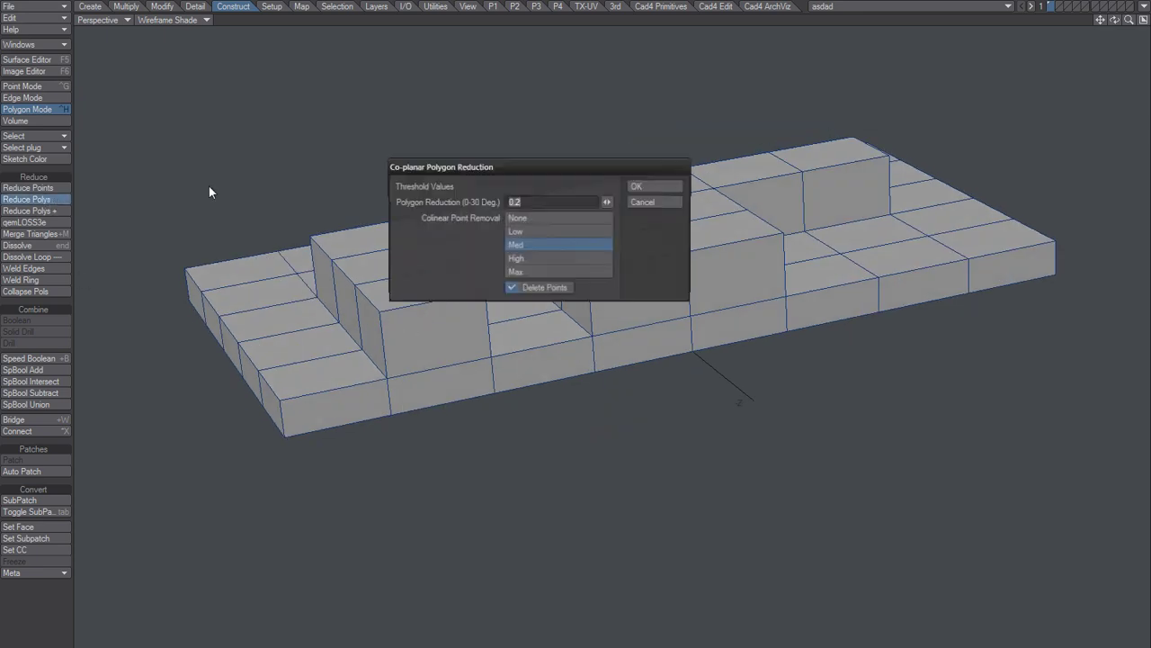
{"action": "left_click", "coordinate": [643, 183]}
Step: Triple the raised block's top polygon and merge its triangles to fix the shading error
{"action": "left_click_drag", "start_coordinate": [559, 382], "coordinate": [634, 288], "text": "alt"}
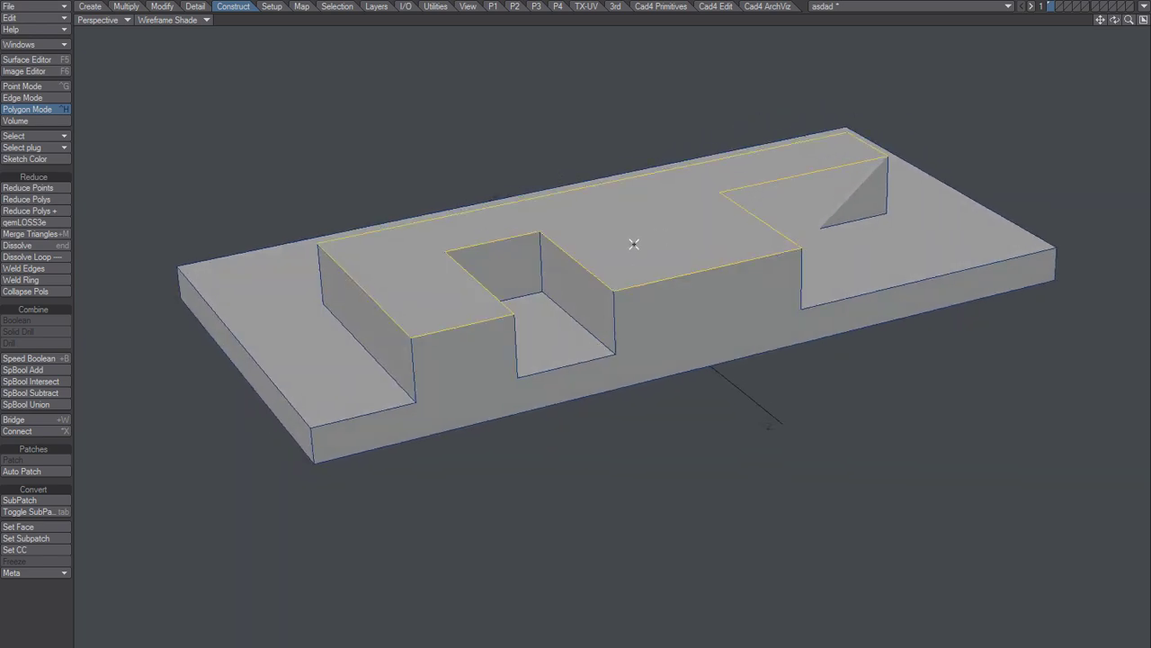
{"action": "key", "text": "shift+t"}
{"action": "key", "text": "shift+m"}
{"action": "left_click_drag", "start_coordinate": [612, 265], "coordinate": [583, 329], "text": "alt"}
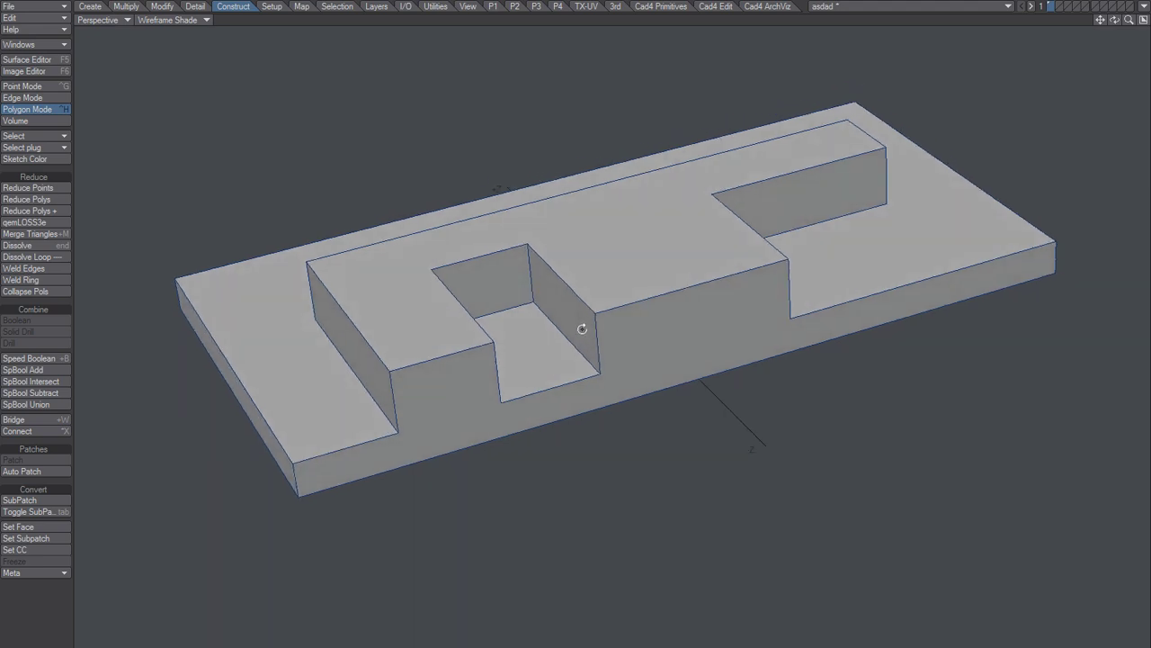